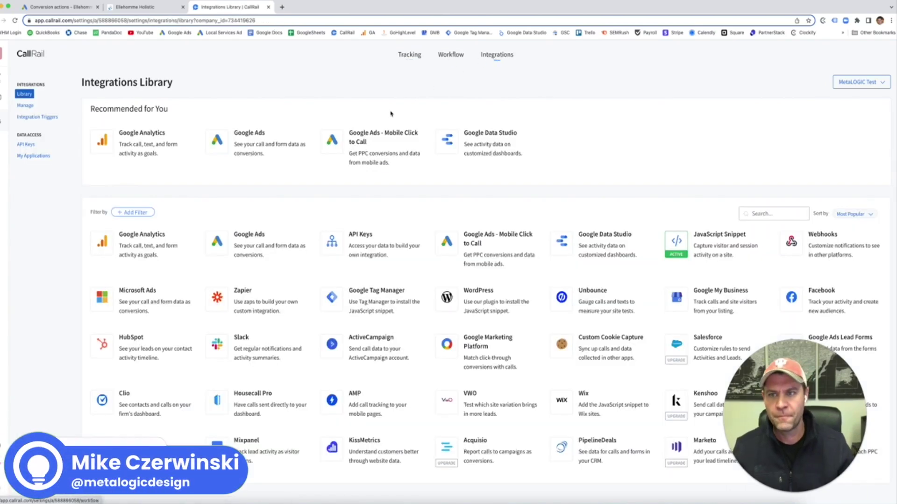
Sign in with Google from the Google Ads card and allow CallRail access to Google Ads data
{"action": "left_click", "coordinate": [247, 137]}
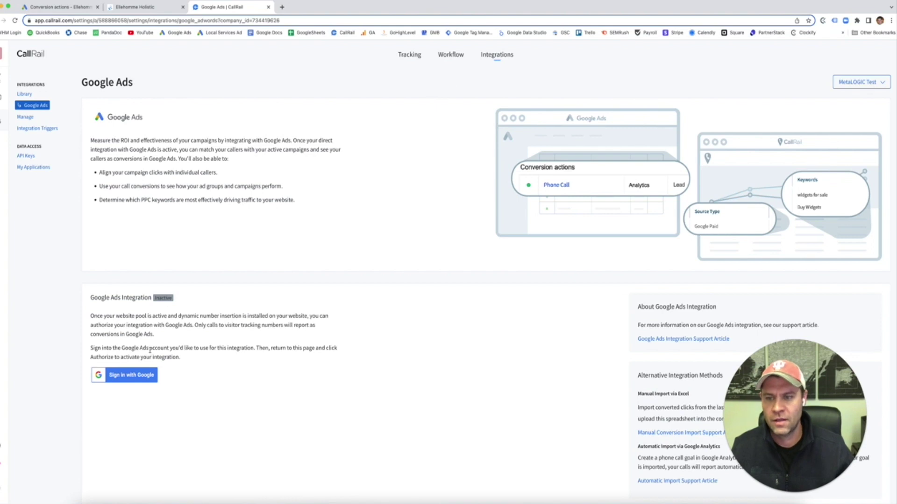
{"action": "left_click", "coordinate": [132, 382]}
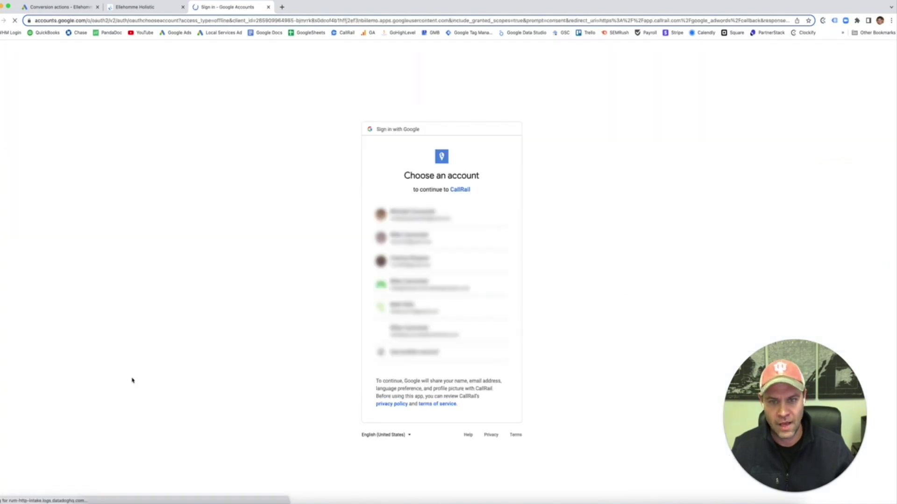
{"action": "left_click", "coordinate": [390, 309]}
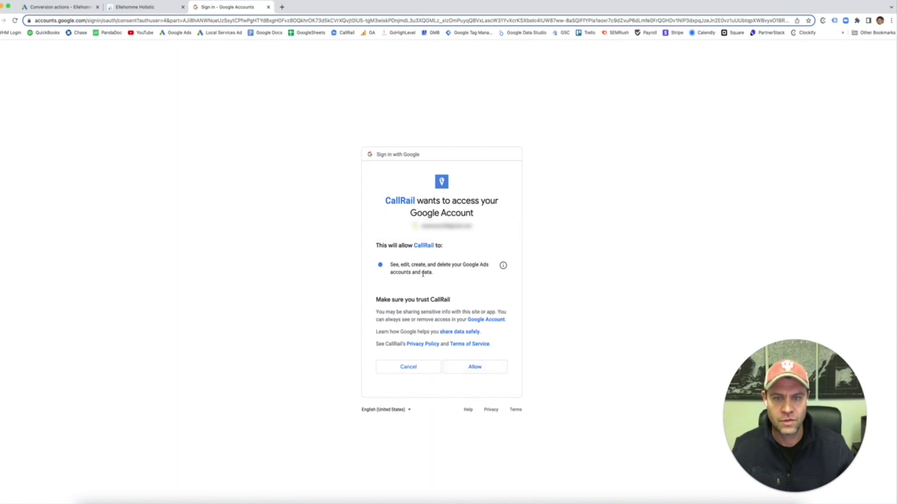
{"action": "left_click", "coordinate": [474, 368]}
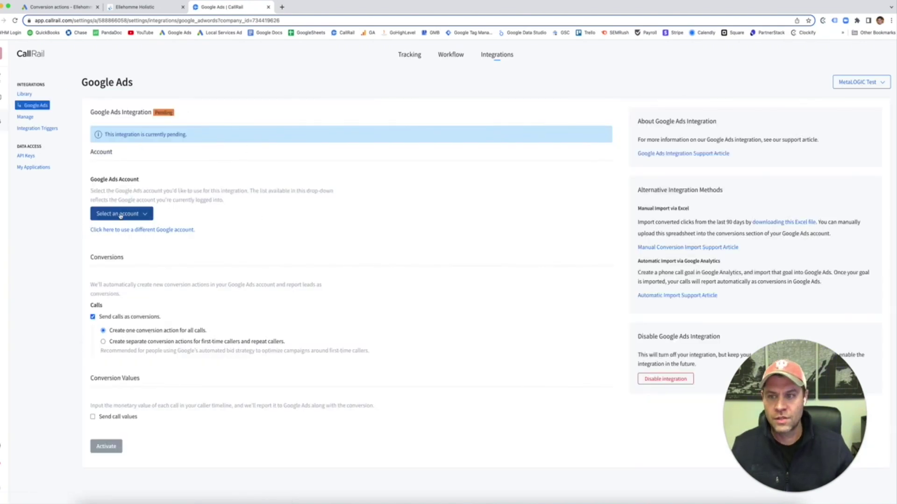
Pick the med spa's Google Ads account with separate first-time and repeat caller conversions, and activate
{"action": "left_click", "coordinate": [135, 215]}
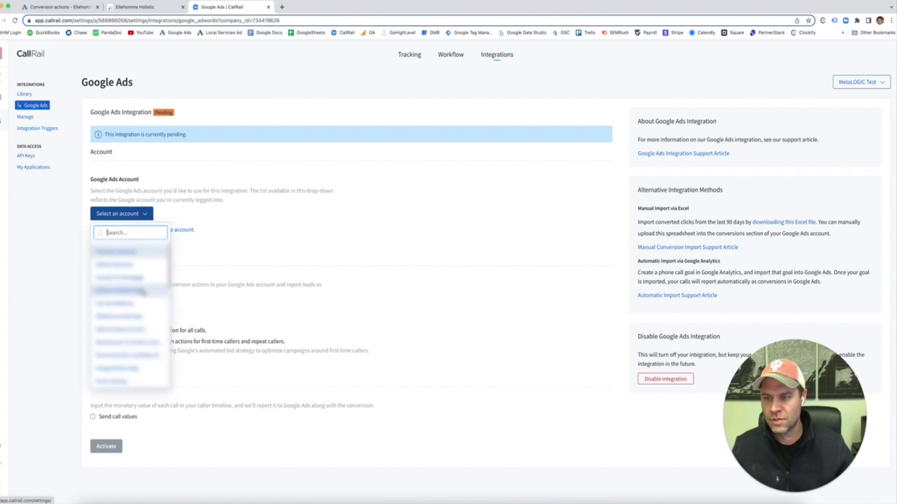
{"action": "scroll", "coordinate": [138, 288], "scroll_direction": "down", "scroll_amount": 5}
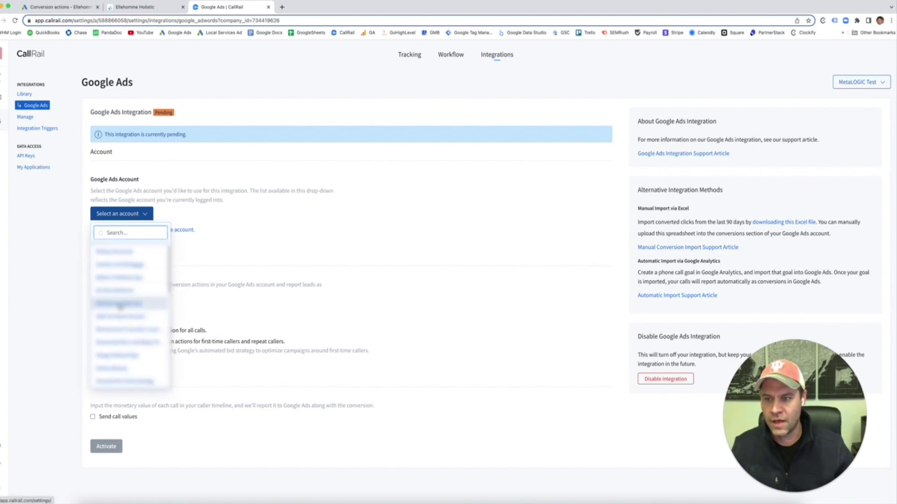
{"action": "left_click", "coordinate": [126, 316]}
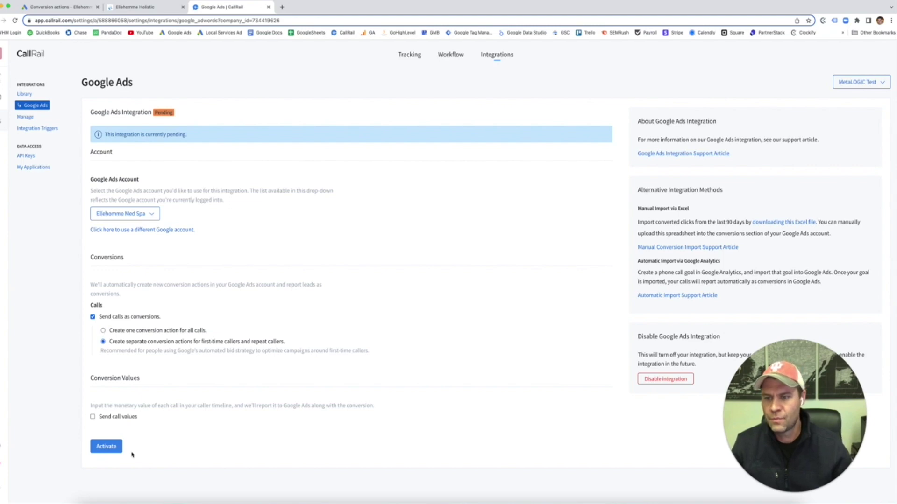
{"action": "left_click", "coordinate": [106, 447]}
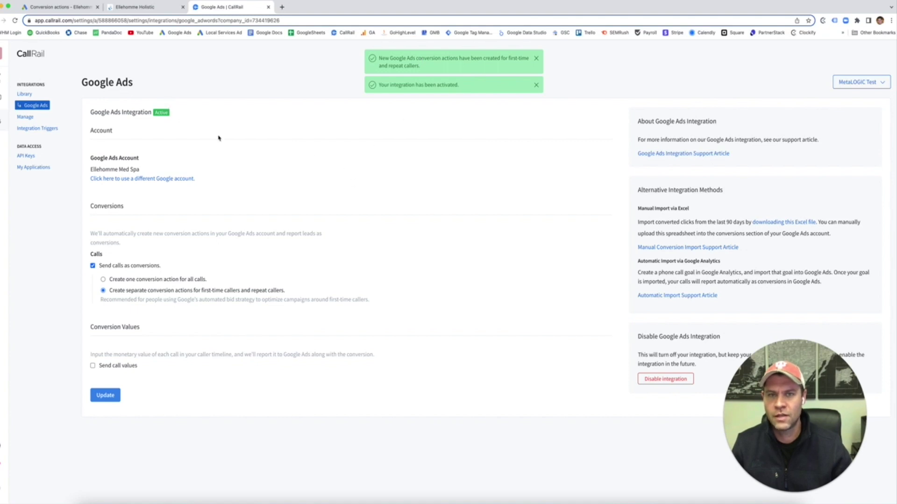
{"action": "left_click", "coordinate": [536, 59]}
Connect a Google account to the Mobile Click to Call integration and allow CallRail access
{"action": "left_click", "coordinate": [535, 58]}
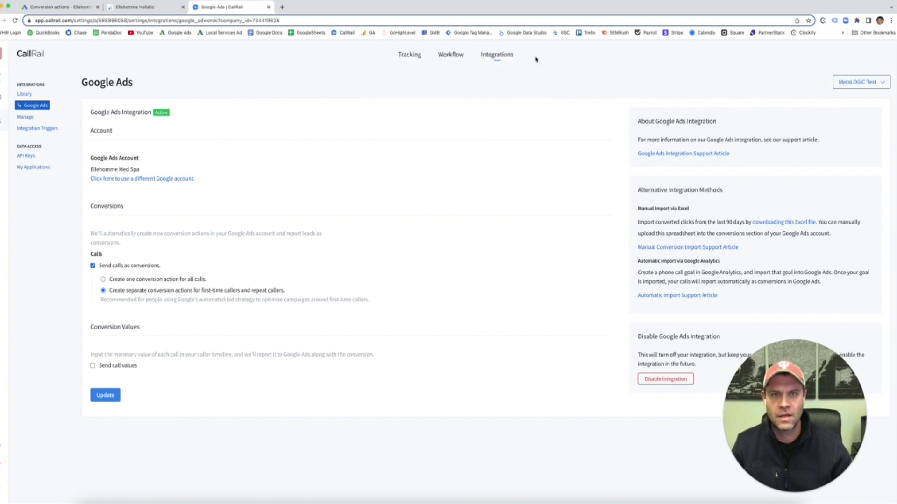
{"action": "left_click", "coordinate": [492, 55]}
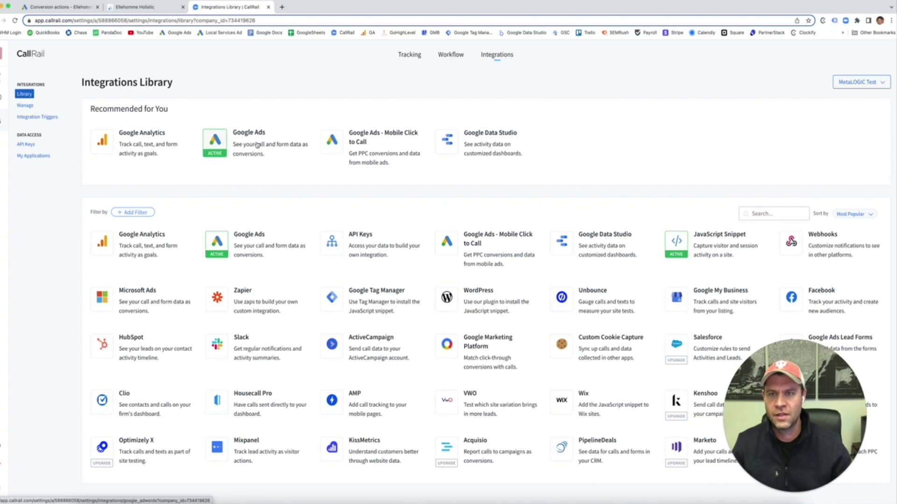
{"action": "left_click", "coordinate": [360, 140]}
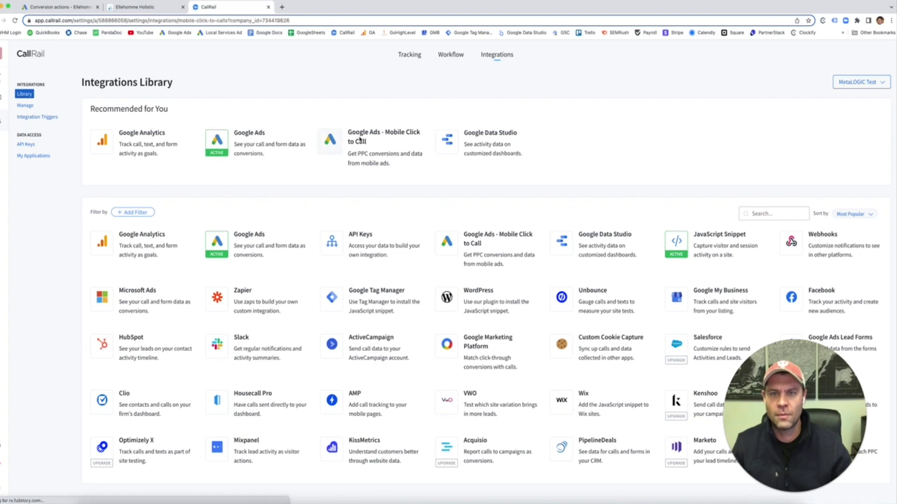
{"action": "left_click", "coordinate": [131, 397]}
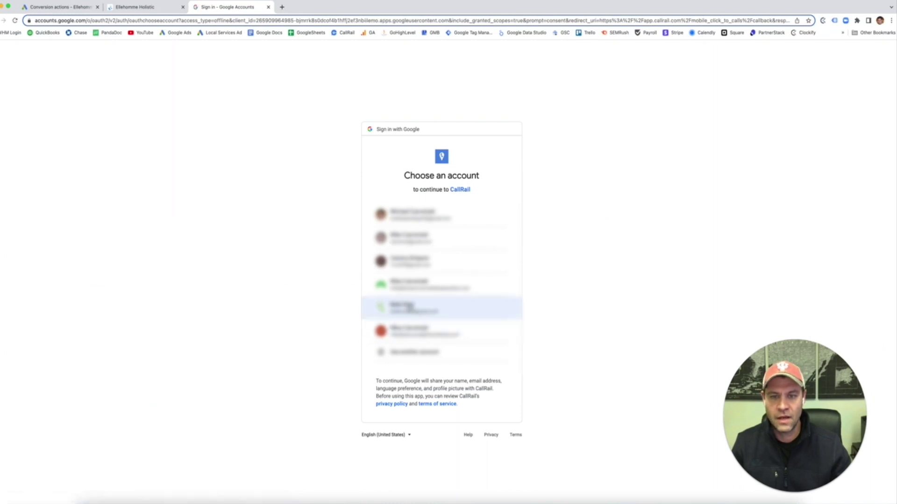
{"action": "left_click", "coordinate": [403, 313]}
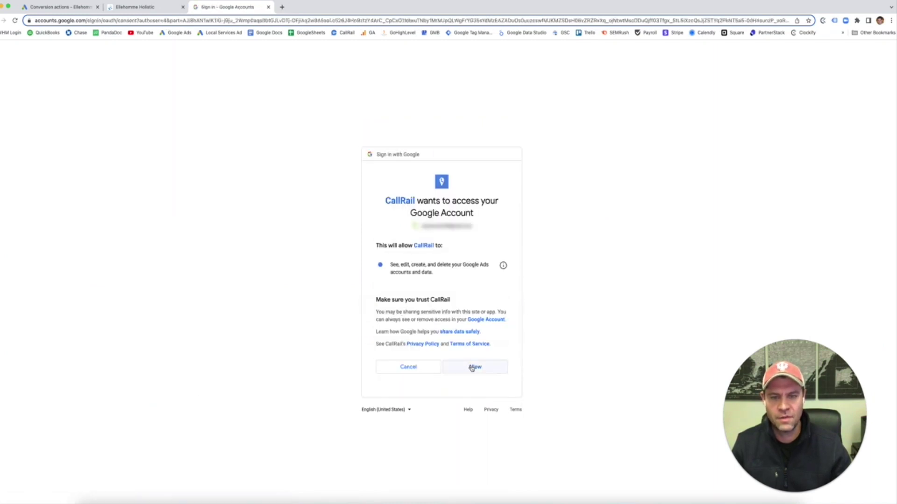
{"action": "left_click", "coordinate": [473, 367]}
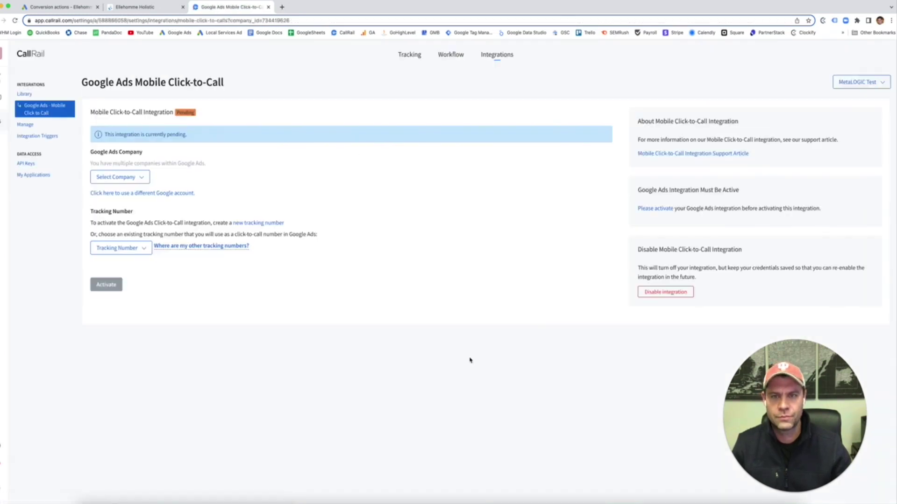
Choose the med spa company and the Google Ads Call Extension tracking number, then activate
{"action": "left_click", "coordinate": [119, 178]}
{"action": "left_click", "coordinate": [124, 281]}
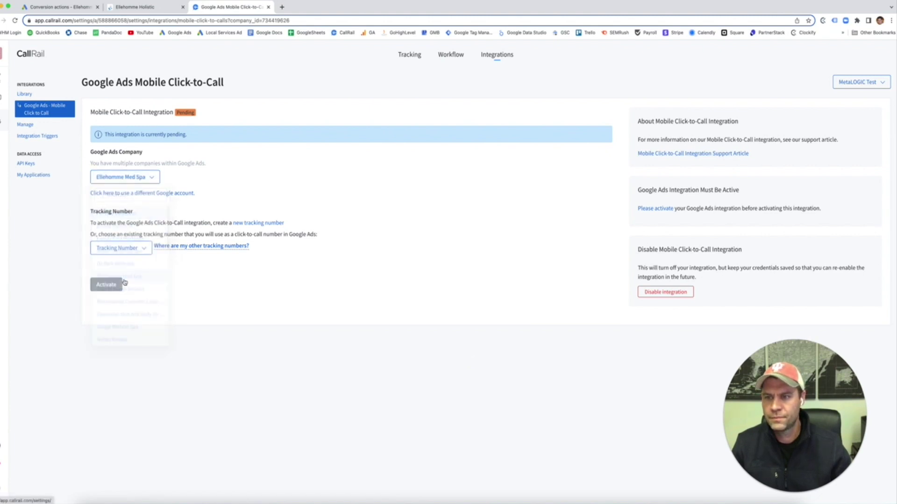
{"action": "left_click", "coordinate": [120, 250]}
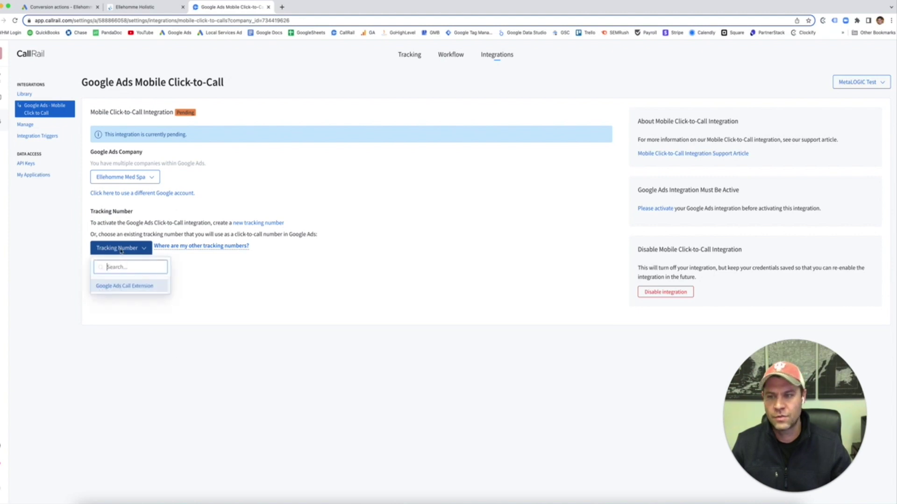
{"action": "left_click", "coordinate": [125, 287]}
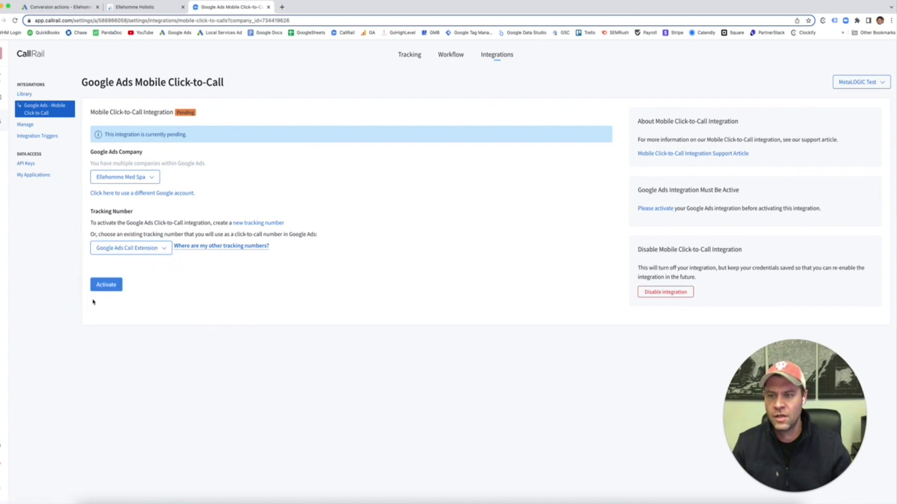
{"action": "left_click", "coordinate": [110, 286]}
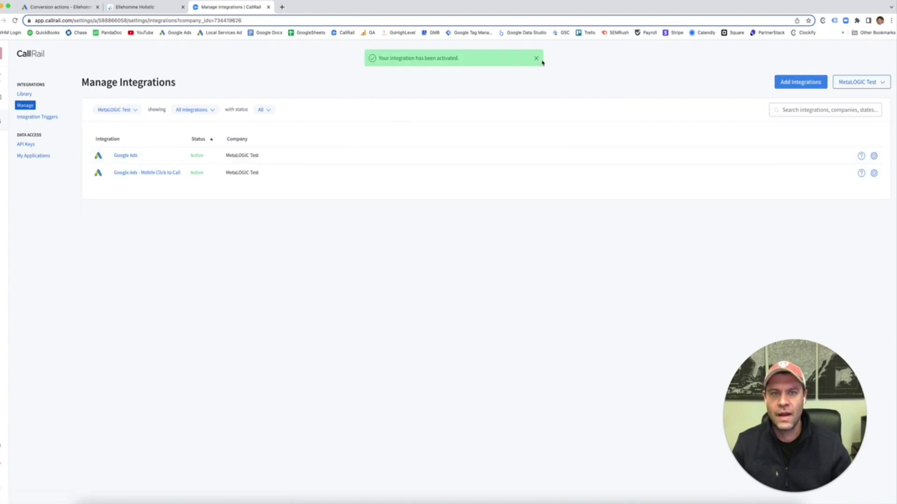
{"action": "left_click", "coordinate": [536, 59]}
{"action": "left_click", "coordinate": [497, 54]}
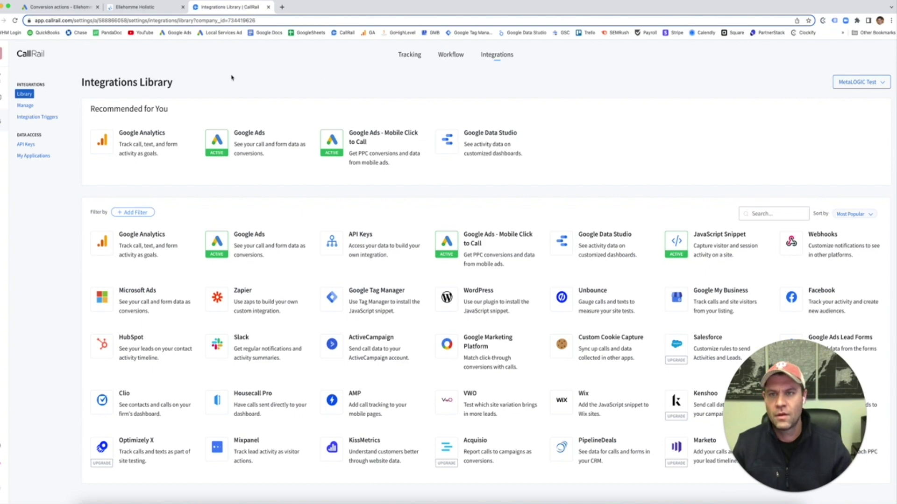
Reload Google Ads conversions, remove Repeat Phone Call, and review First Time Phone Call details
{"action": "left_click", "coordinate": [63, 9]}
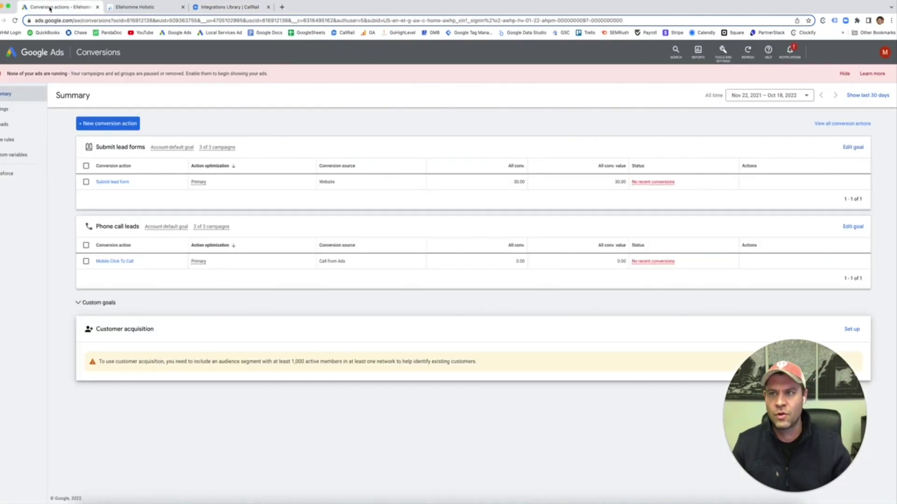
{"action": "left_click", "coordinate": [15, 20]}
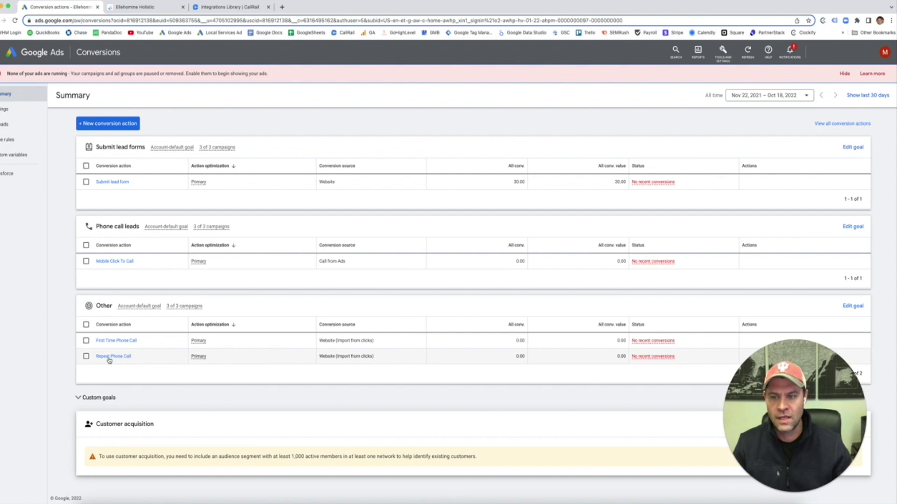
{"action": "left_click", "coordinate": [86, 357]}
{"action": "left_click", "coordinate": [131, 307]}
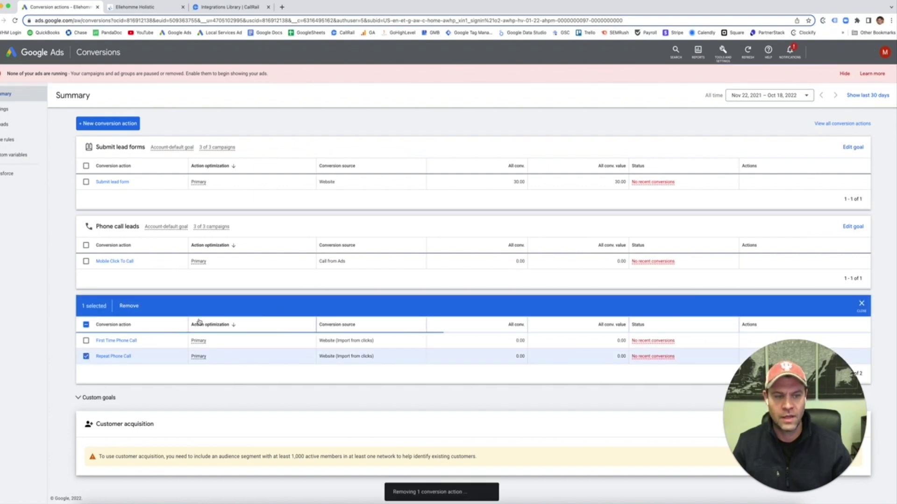
{"action": "left_click", "coordinate": [116, 341]}
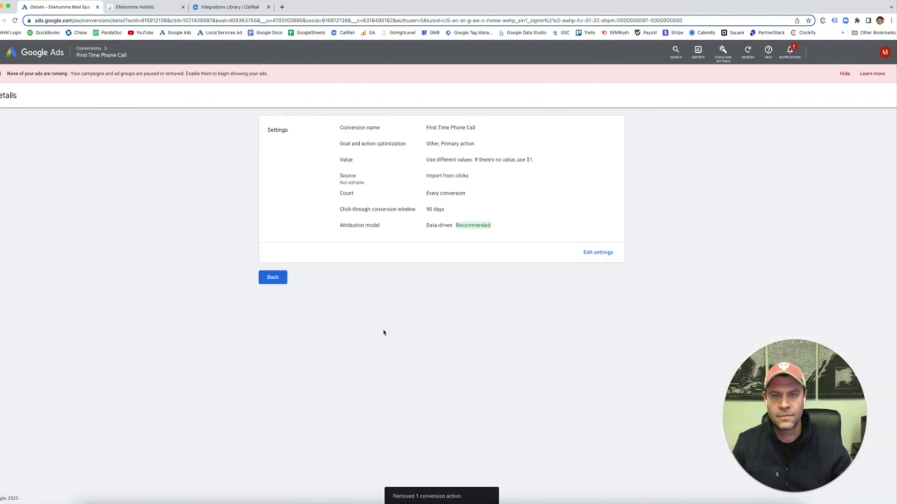
{"action": "left_click", "coordinate": [284, 281]}
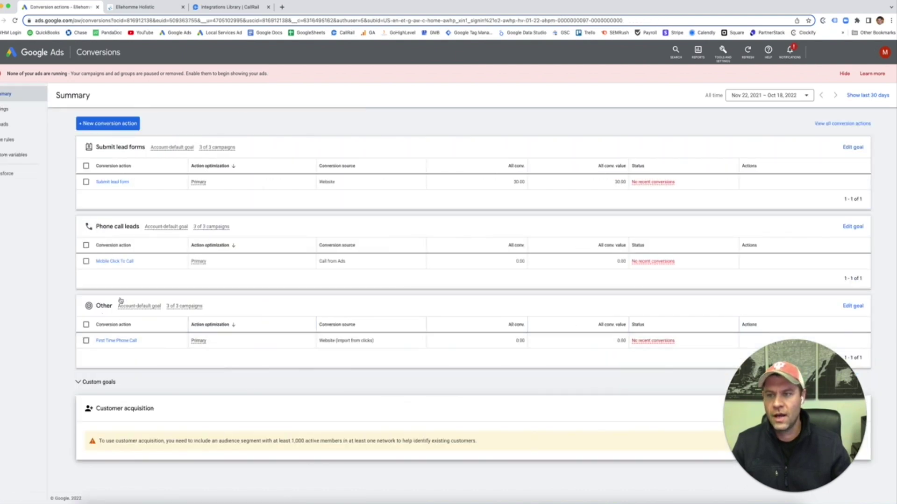
Open First Time Phone Call settings, leaving its name and Other goal category unchanged
{"action": "left_click", "coordinate": [117, 343]}
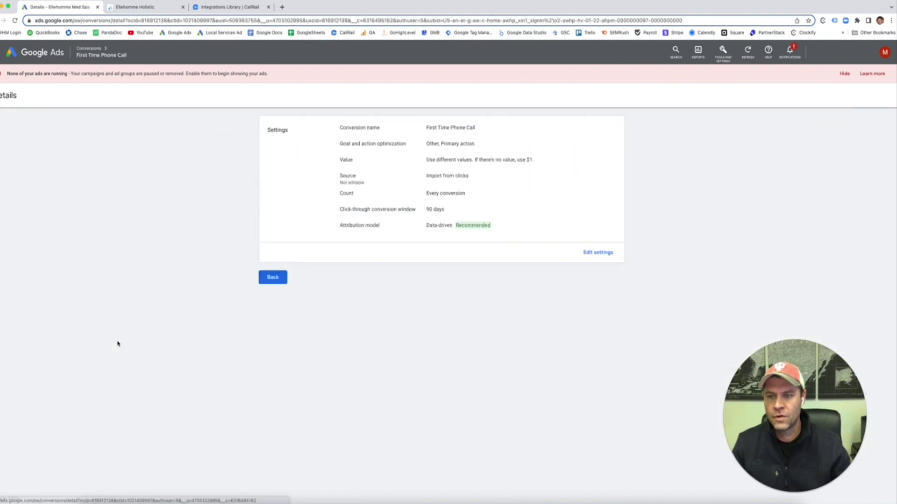
{"action": "left_click", "coordinate": [599, 252]}
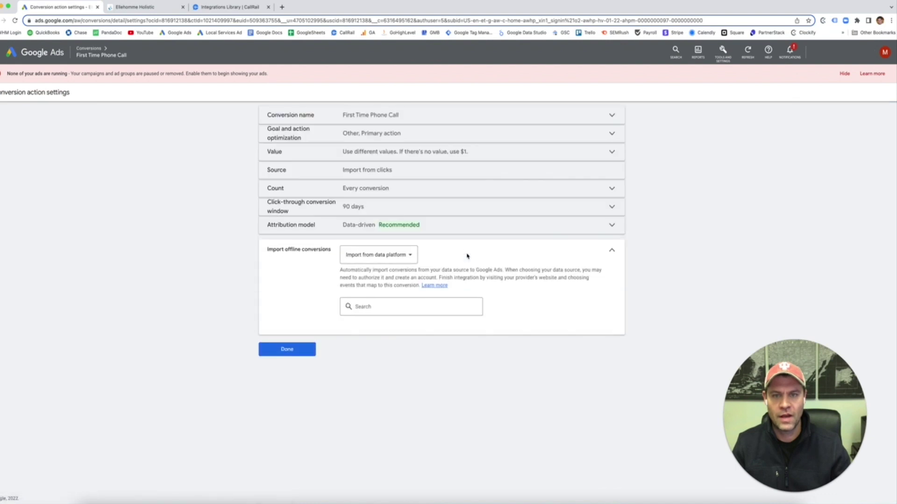
{"action": "left_click", "coordinate": [390, 115]}
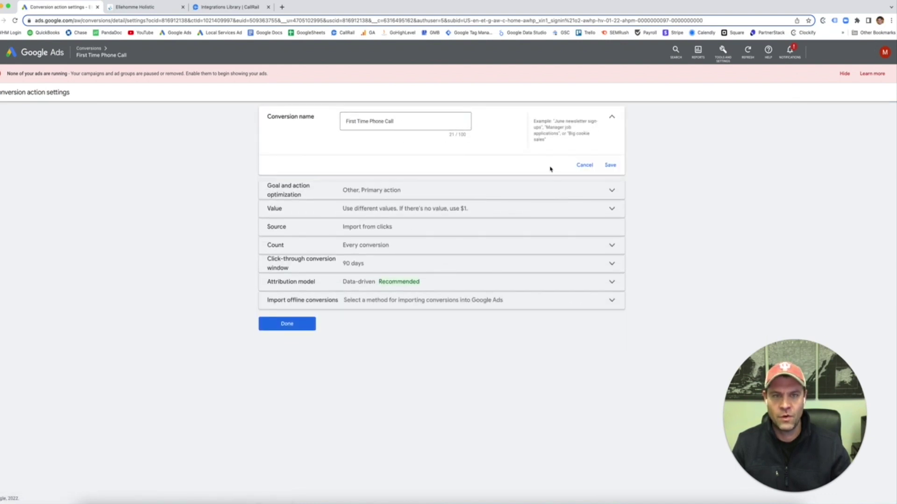
{"action": "left_click", "coordinate": [584, 165]}
{"action": "left_click", "coordinate": [392, 137]}
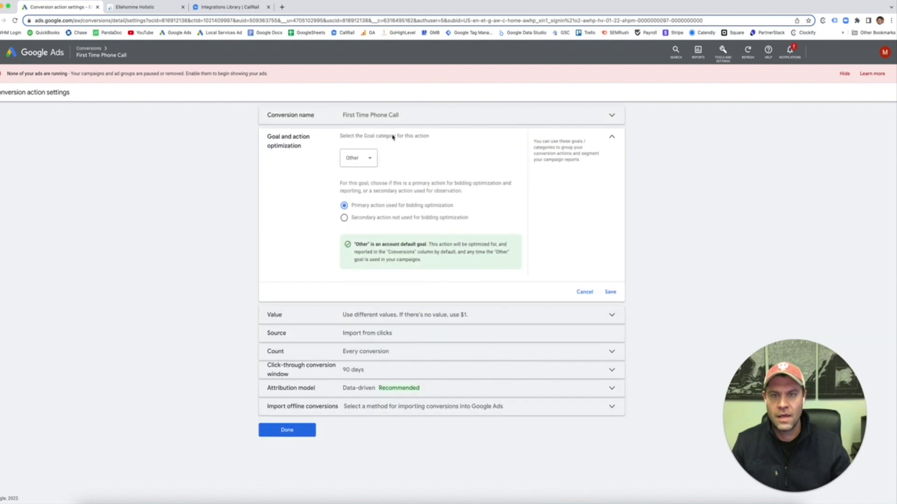
{"action": "left_click", "coordinate": [364, 166]}
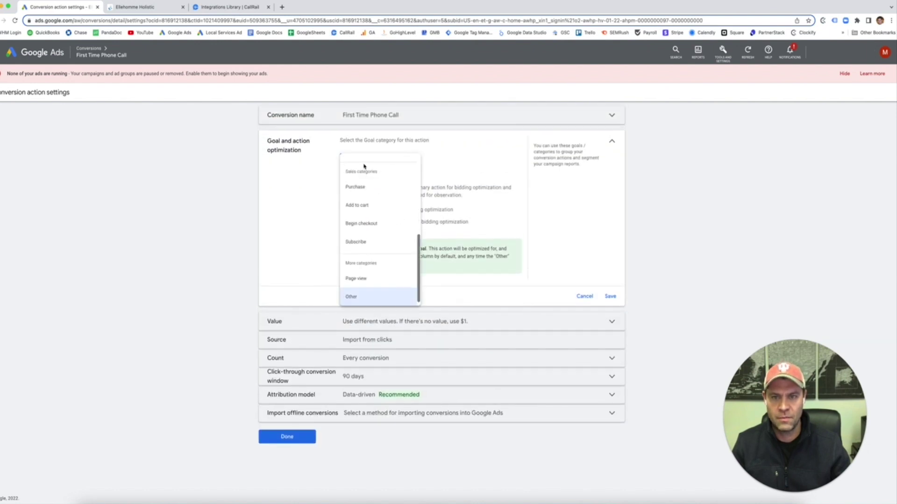
{"action": "left_click", "coordinate": [497, 186]}
{"action": "left_click", "coordinate": [584, 297]}
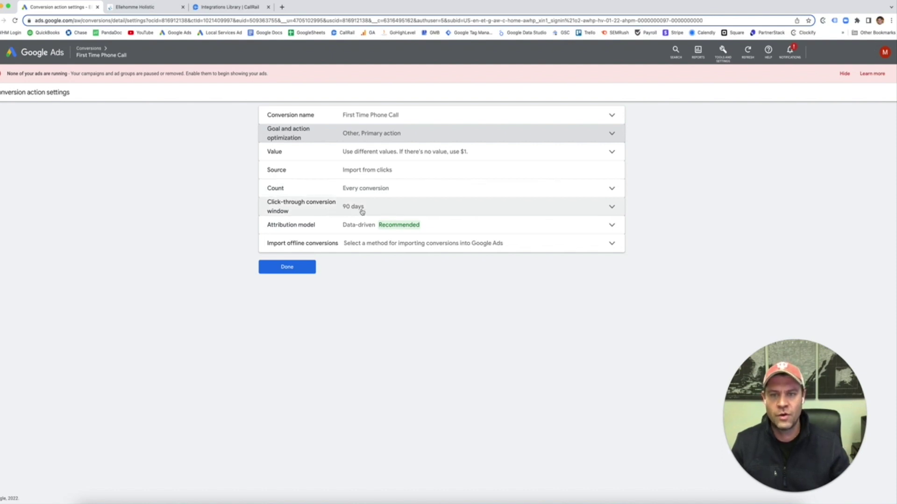
Set First Time Phone Call attribution to First click, save, and return to the conversions summary
{"action": "left_click", "coordinate": [363, 230]}
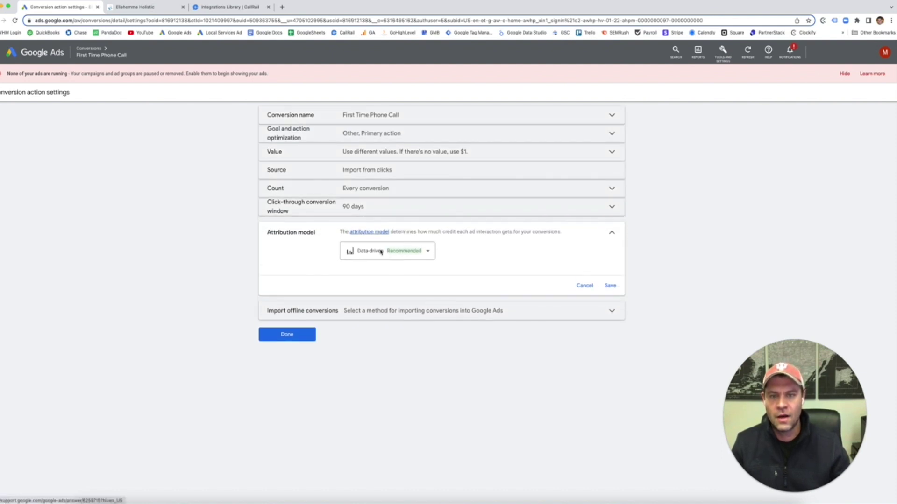
{"action": "left_click", "coordinate": [375, 250]}
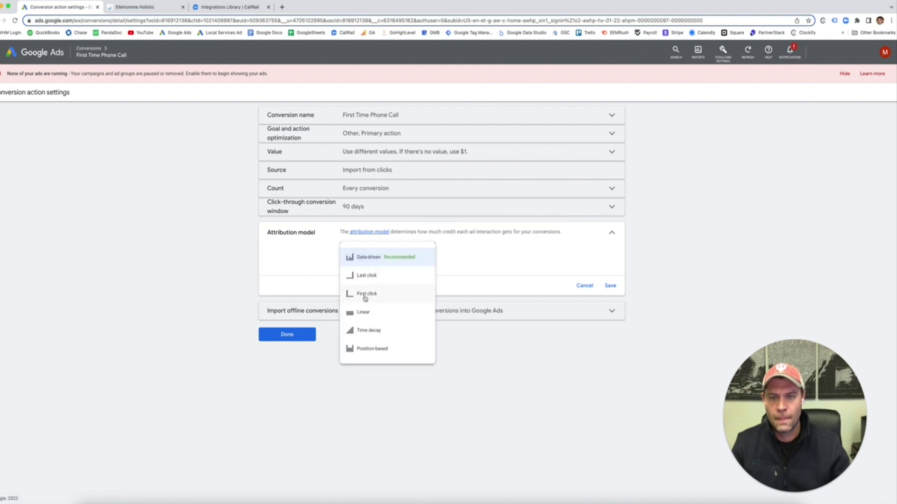
{"action": "left_click", "coordinate": [366, 294]}
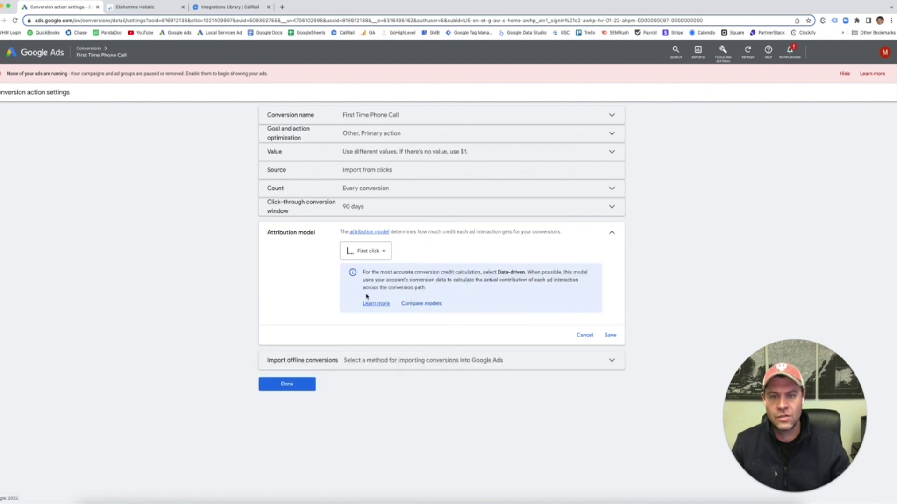
{"action": "left_click", "coordinate": [610, 336]}
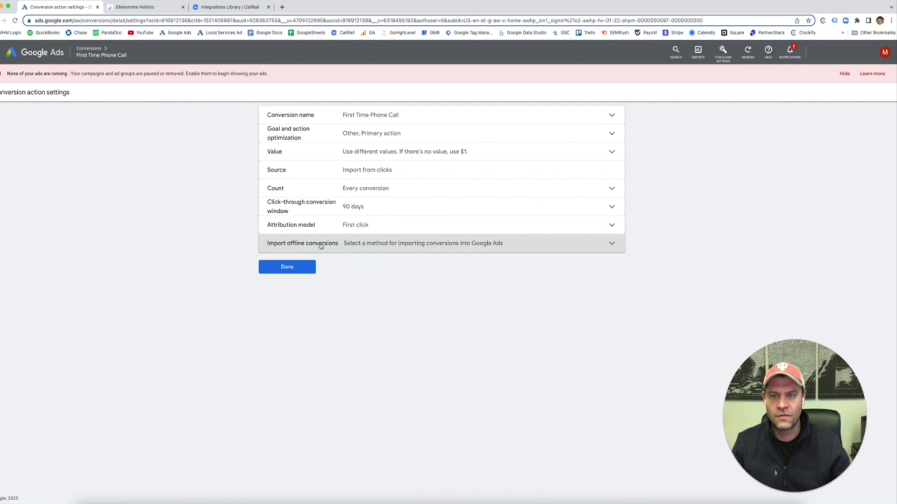
{"action": "left_click", "coordinate": [282, 270]}
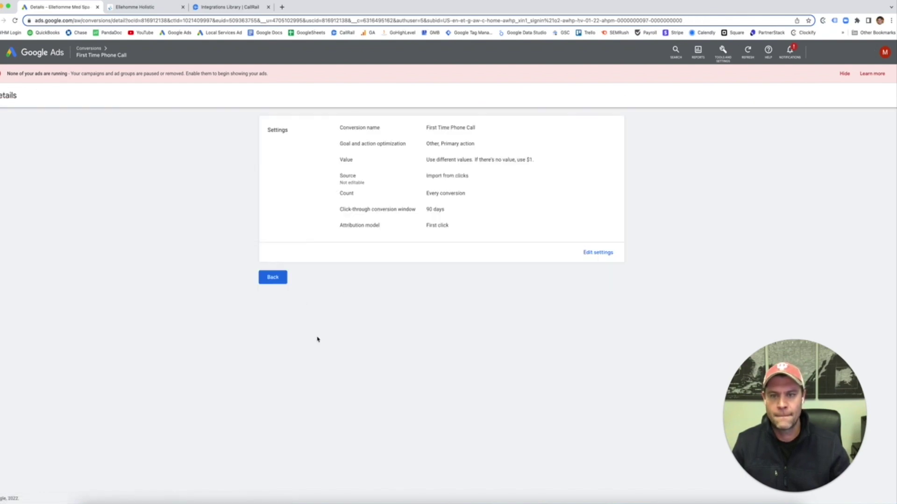
{"action": "left_click", "coordinate": [273, 278]}
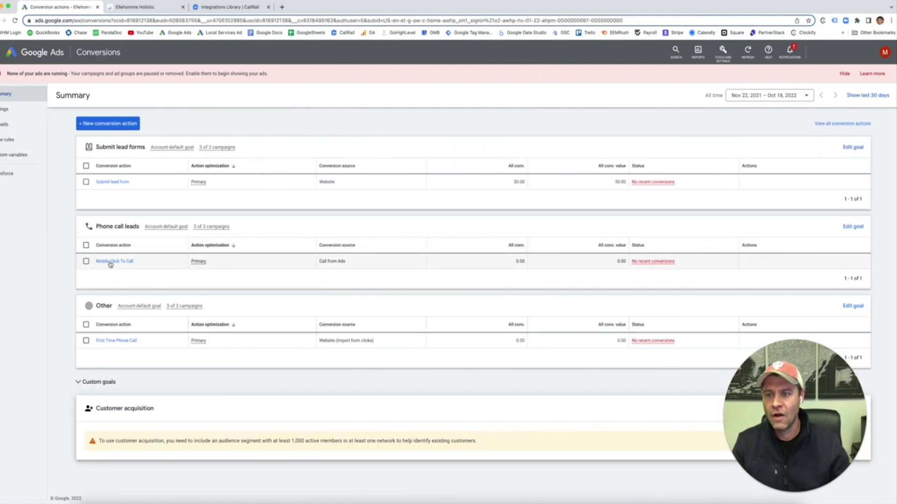
Copy the Google Ads Call Extension tracking number from CallRail's Numbers list
{"action": "left_click", "coordinate": [229, 7]}
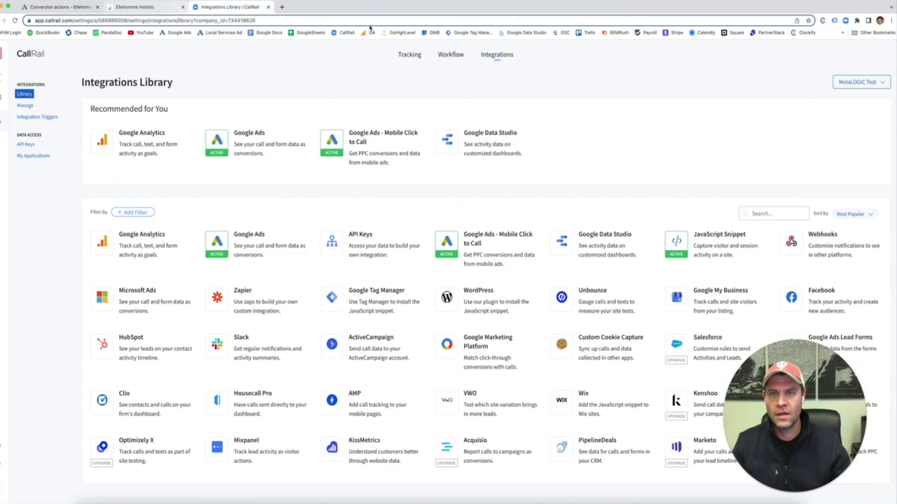
{"action": "left_click", "coordinate": [409, 54]}
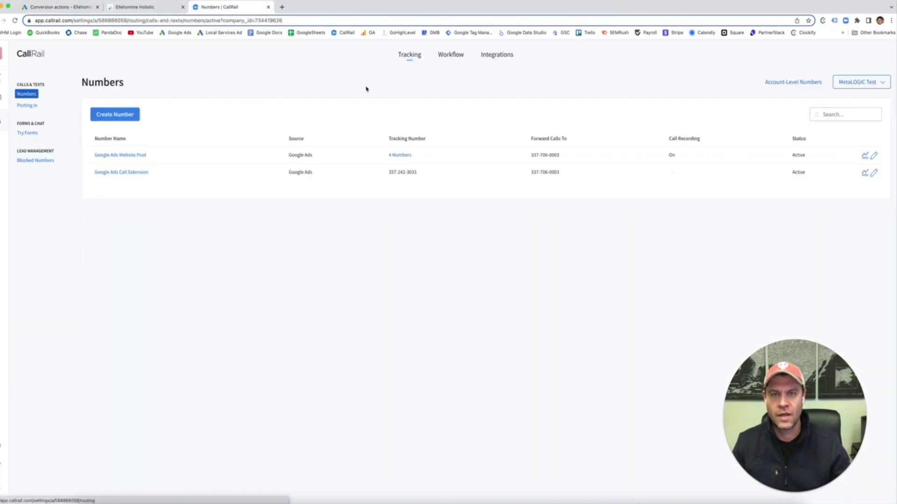
{"action": "left_click_drag", "start_coordinate": [418, 172], "coordinate": [387, 172]}
{"action": "key", "text": "super+c"}
{"action": "left_click", "coordinate": [59, 6]}
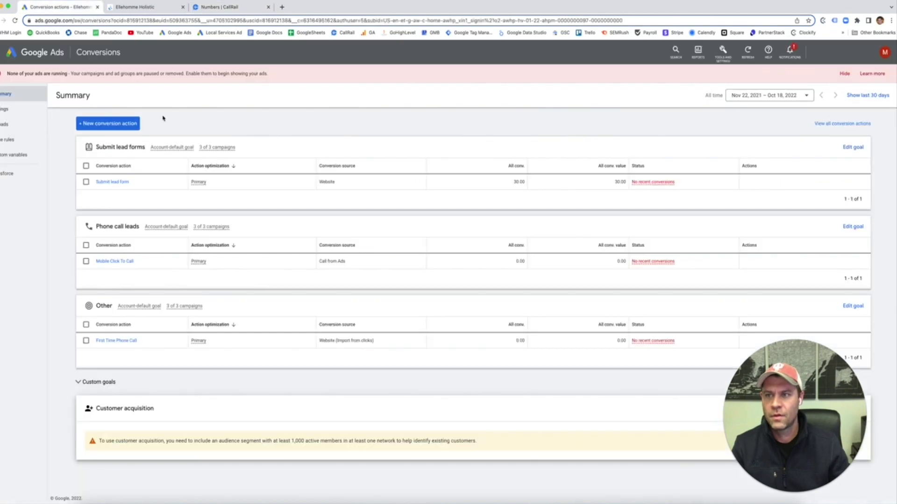
Open the Liposuction campaign's call extensions table, dismissing the legacy call reporting notice
{"action": "left_click", "coordinate": [8, 52]}
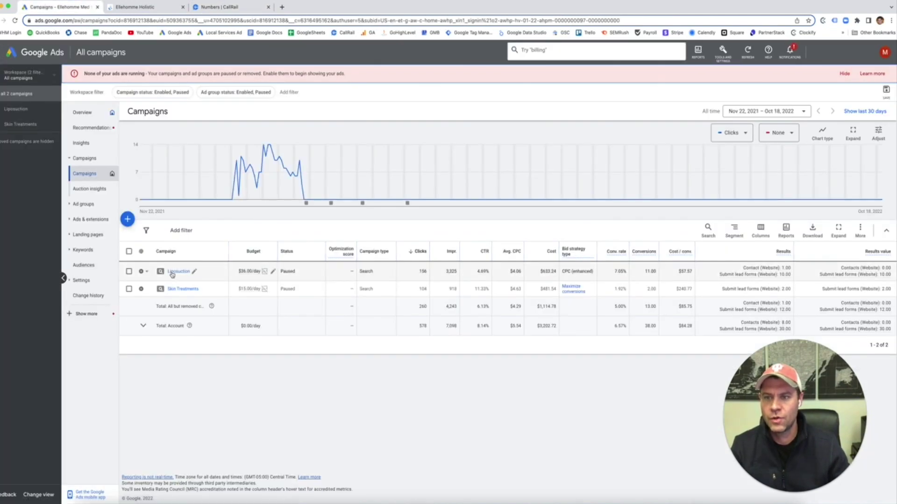
{"action": "left_click", "coordinate": [147, 290]}
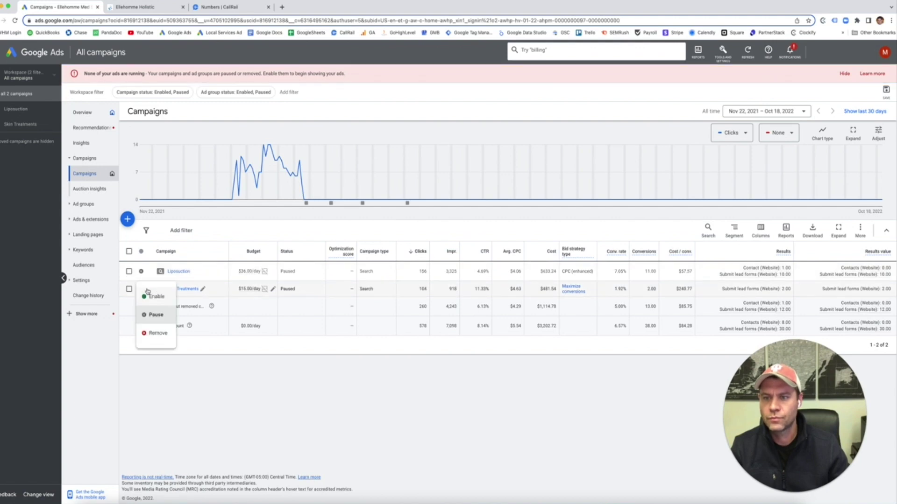
{"action": "left_click", "coordinate": [174, 272]}
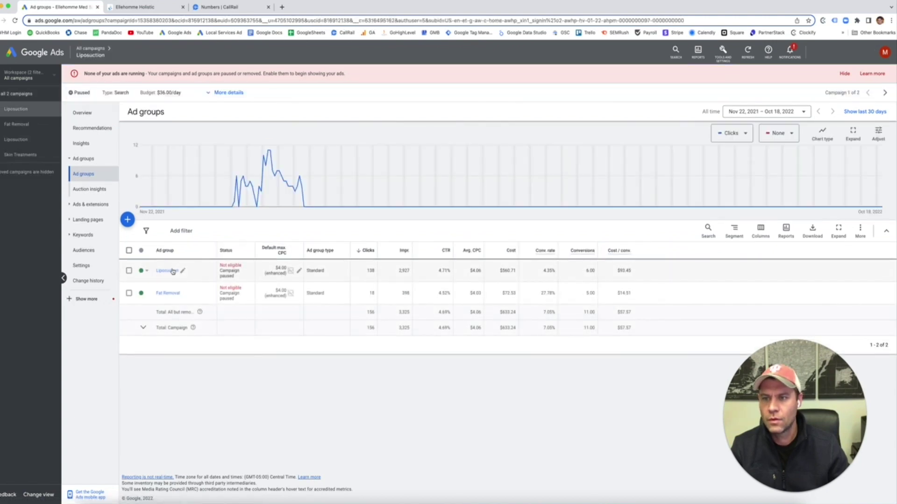
{"action": "left_click", "coordinate": [84, 205]}
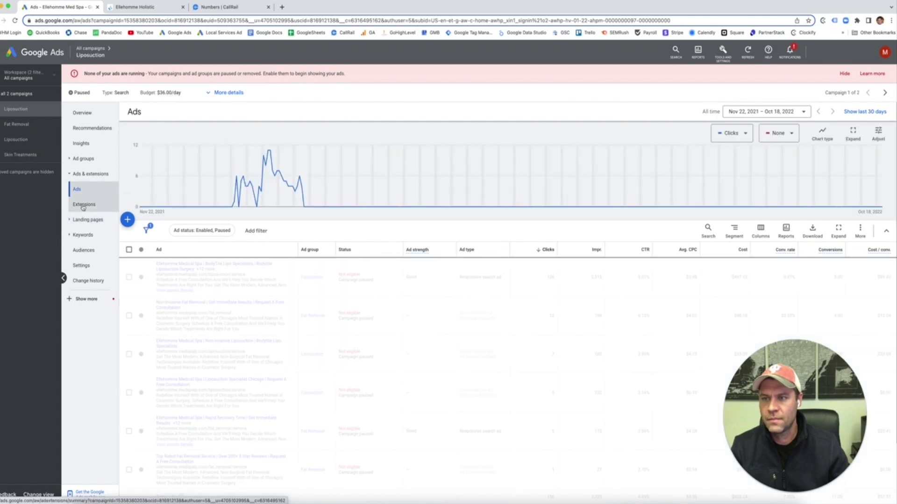
{"action": "left_click", "coordinate": [83, 206]}
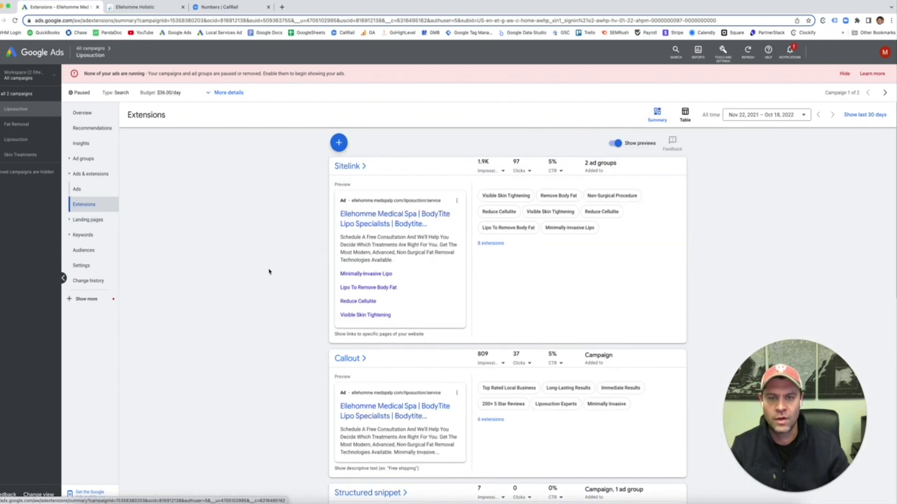
{"action": "scroll", "coordinate": [269, 272], "scroll_direction": "down", "scroll_amount": 9}
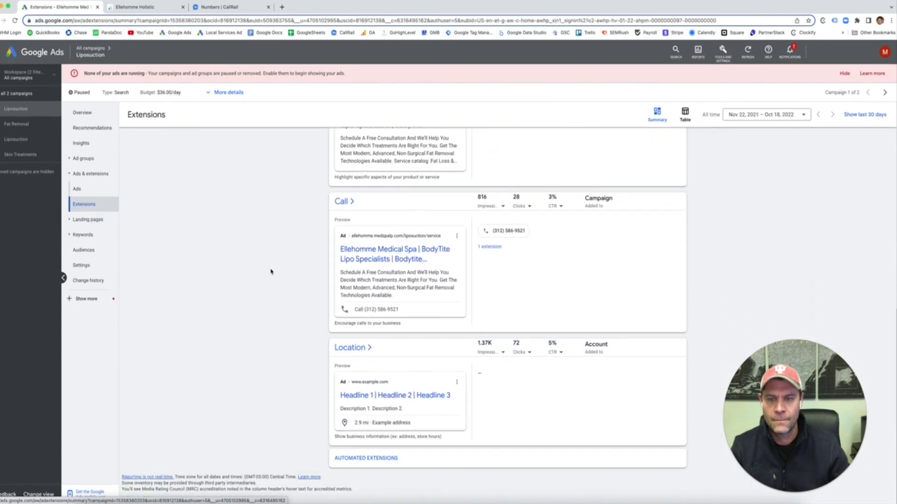
{"action": "left_click", "coordinate": [341, 202]}
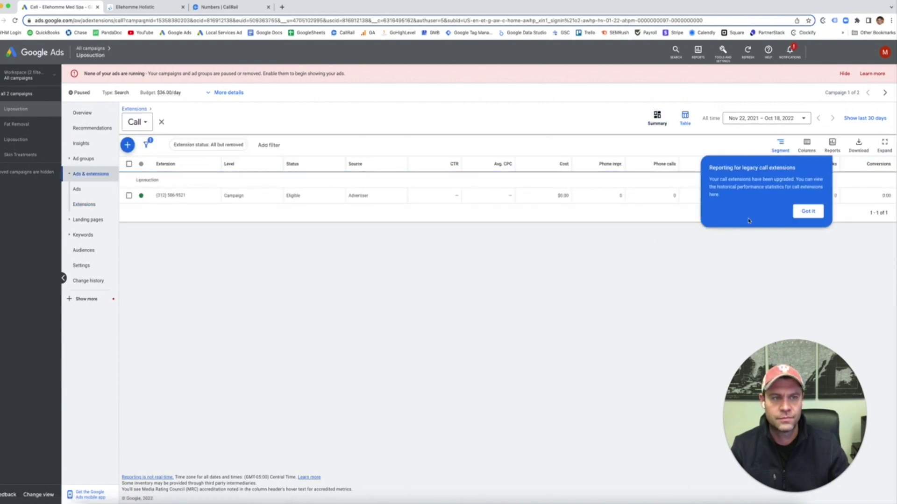
{"action": "left_click", "coordinate": [808, 211]}
Replace the call extension's phone number with the pasted CallRail tracking number and verify it
{"action": "mouse_move", "coordinate": [191, 198]}
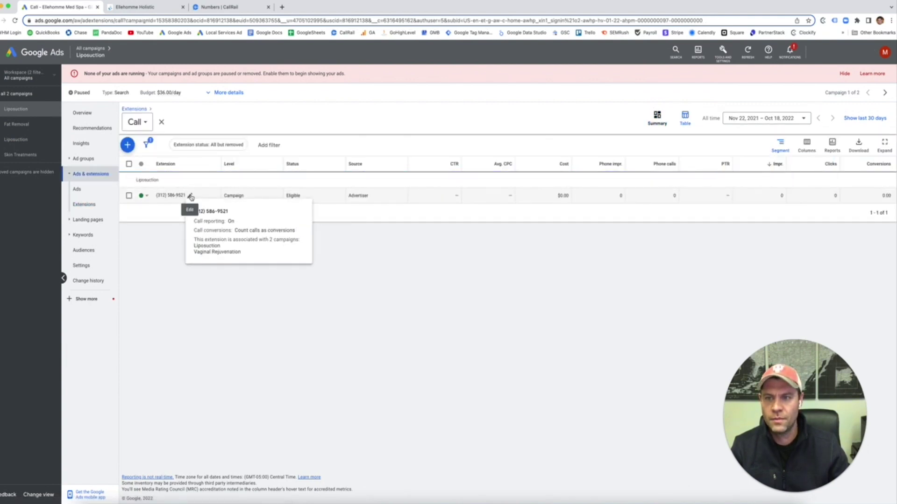
{"action": "left_click", "coordinate": [191, 198]}
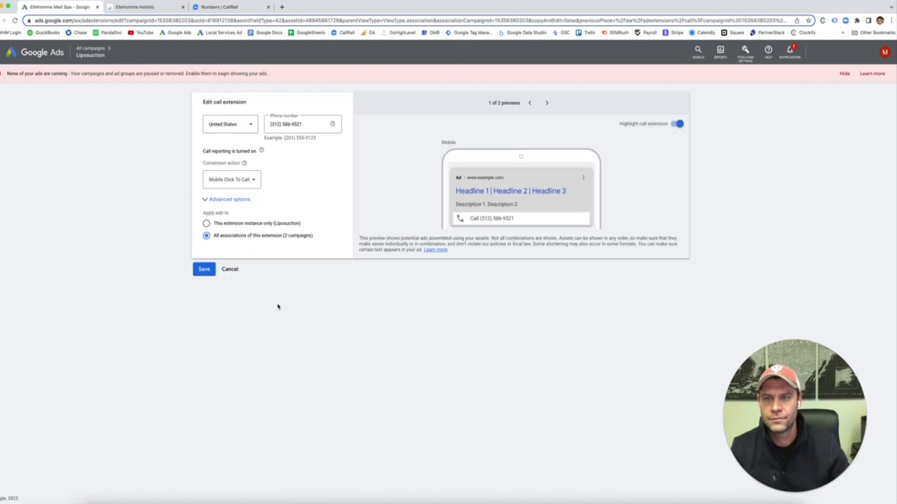
{"action": "triple_click", "coordinate": [292, 125]}
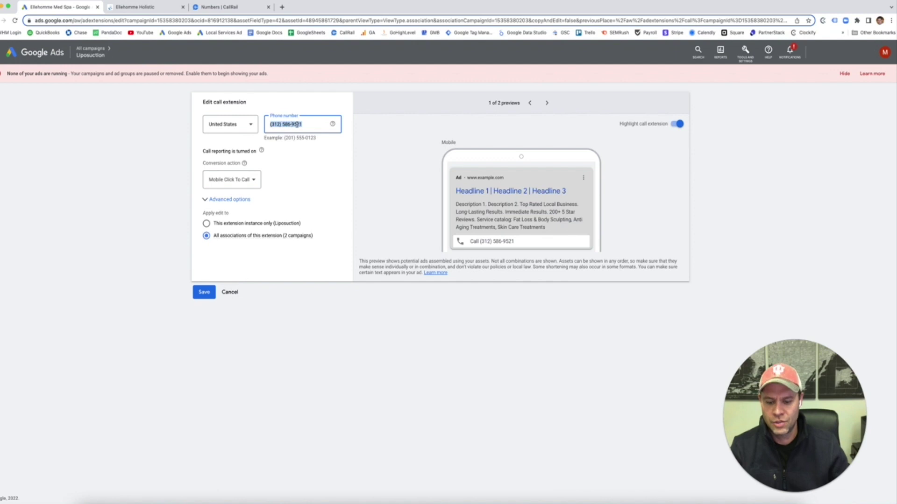
{"action": "key", "text": "super+v"}
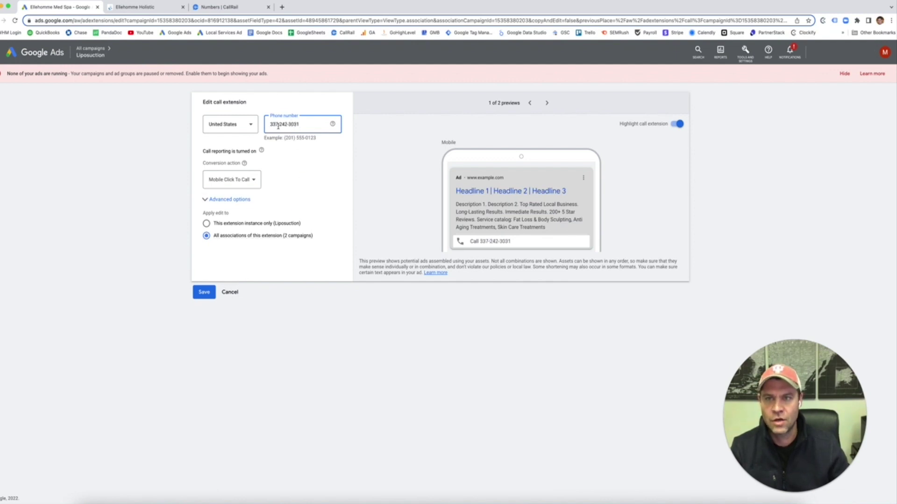
{"action": "left_click", "coordinate": [244, 8]}
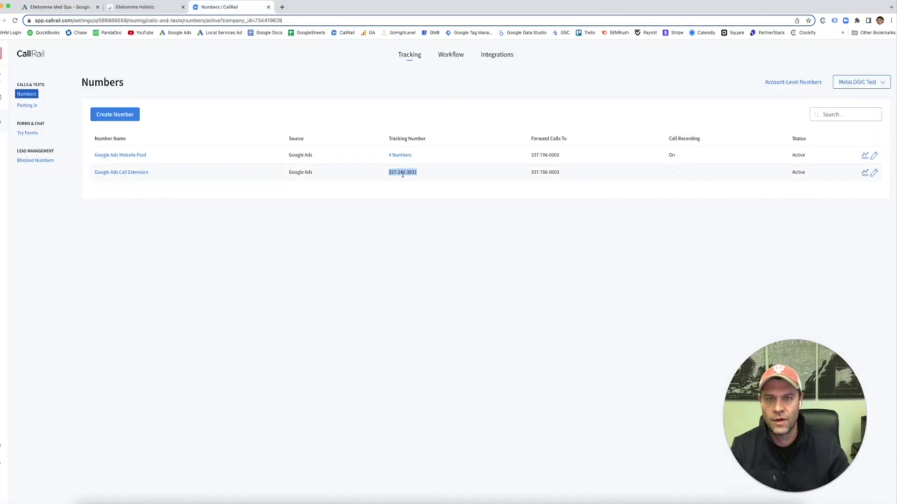
{"action": "left_click", "coordinate": [65, 7]}
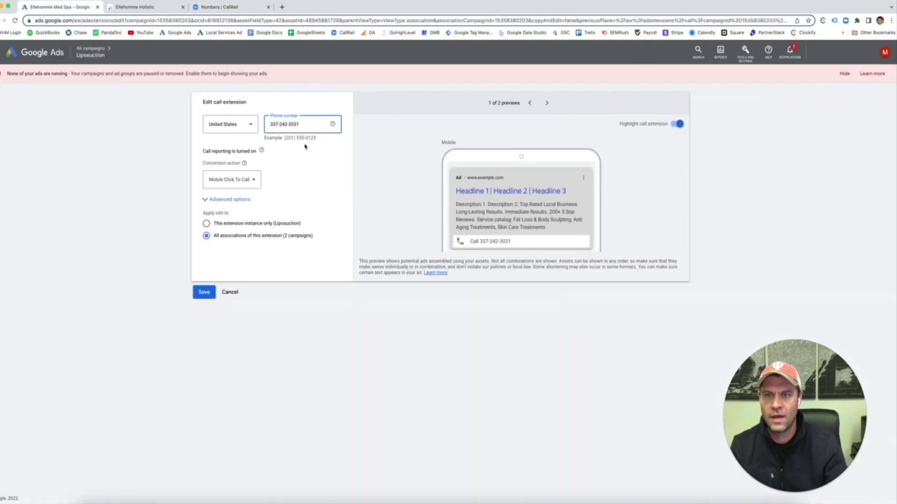
Add parentheses around the phone number's area code, keep Mobile Click To Call conversion, and save
{"action": "left_click", "coordinate": [280, 124]}
{"action": "key", "text": "BackSpace"}
{"action": "type", "text": ") "}
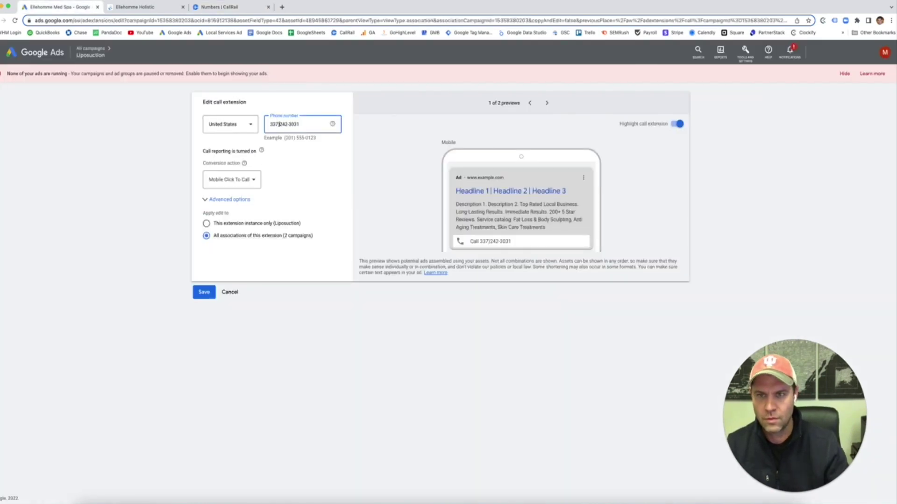
{"action": "type", "text": "("}
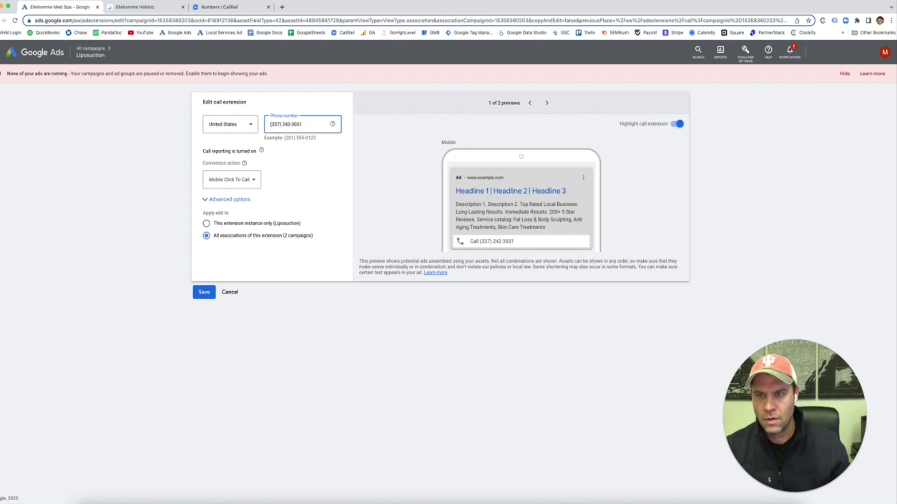
{"action": "left_click", "coordinate": [234, 182]}
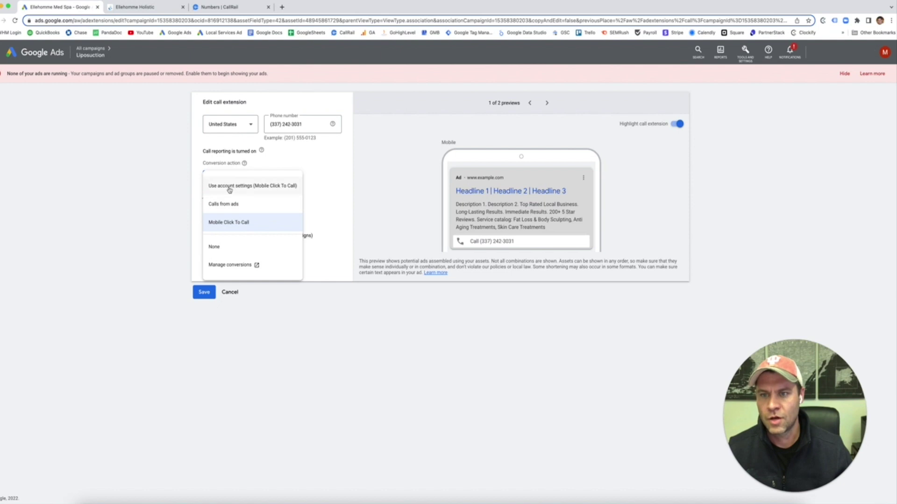
{"action": "left_click", "coordinate": [234, 222]}
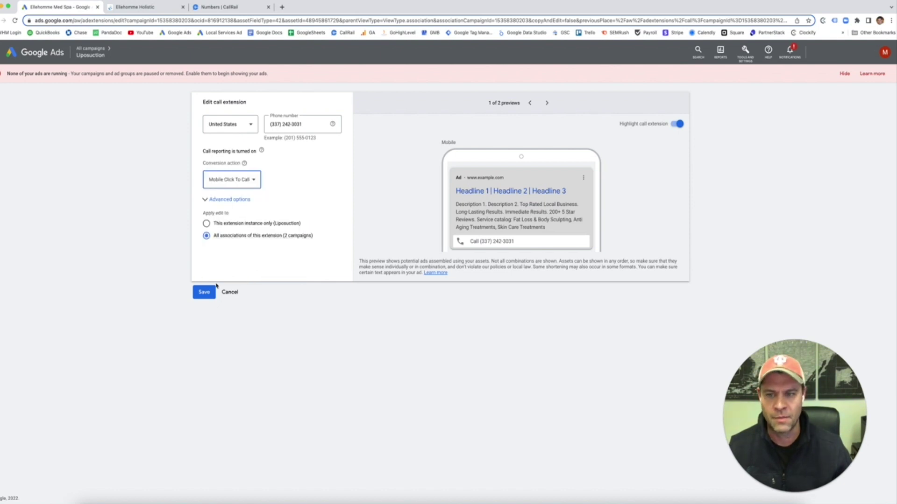
{"action": "left_click", "coordinate": [205, 293]}
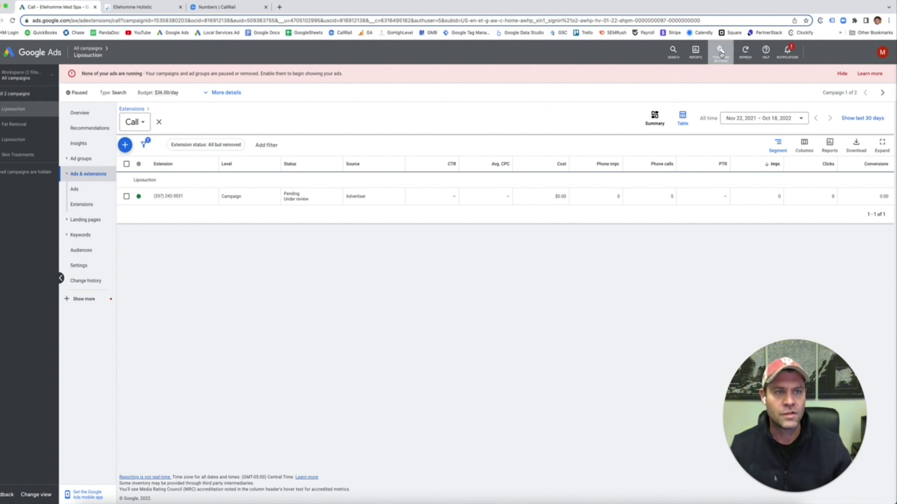
{"action": "left_click", "coordinate": [721, 52]}
Open Mobile Click To Call conversion settings and save Phone call lead as its goal category
{"action": "left_click", "coordinate": [663, 97]}
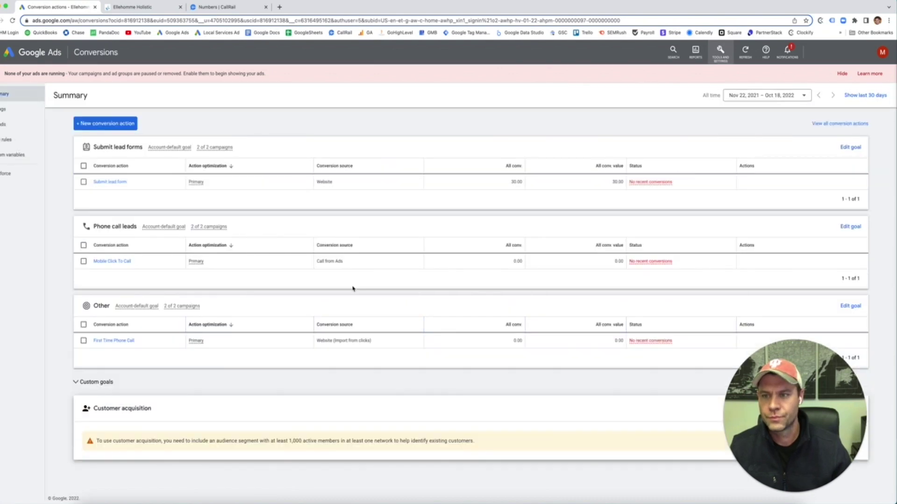
{"action": "left_click", "coordinate": [109, 261]}
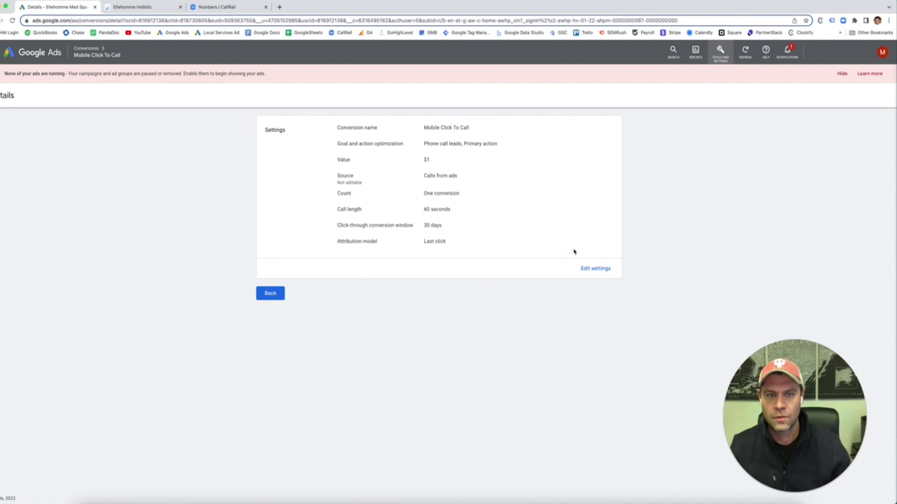
{"action": "left_click", "coordinate": [595, 269]}
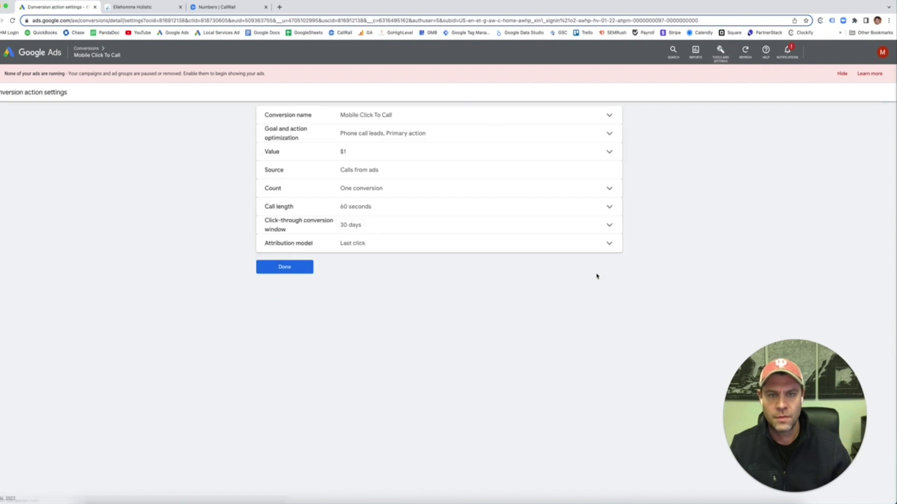
{"action": "left_click", "coordinate": [404, 116]}
{"action": "left_click", "coordinate": [587, 165]}
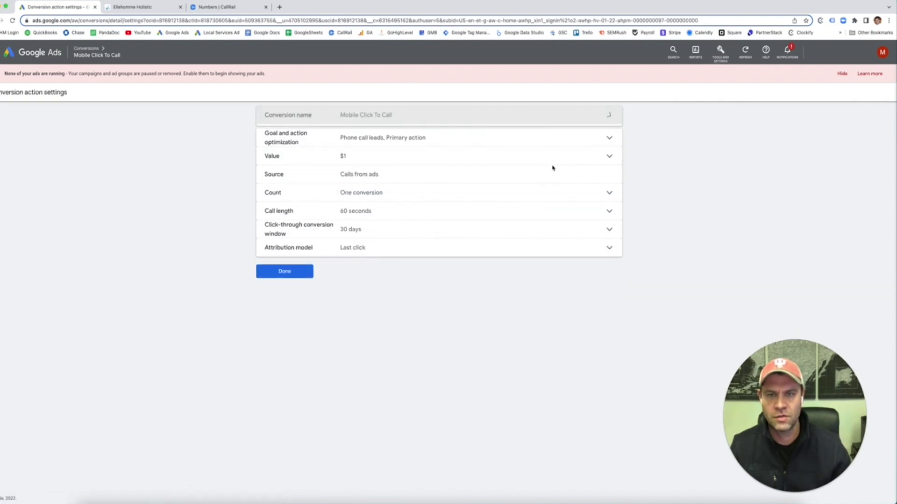
{"action": "left_click", "coordinate": [446, 135]}
{"action": "left_click", "coordinate": [364, 160]}
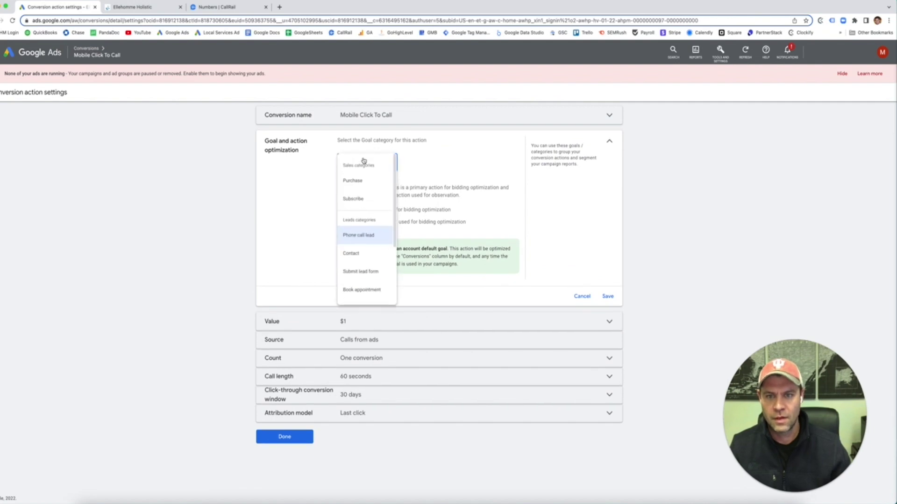
{"action": "left_click", "coordinate": [367, 173]}
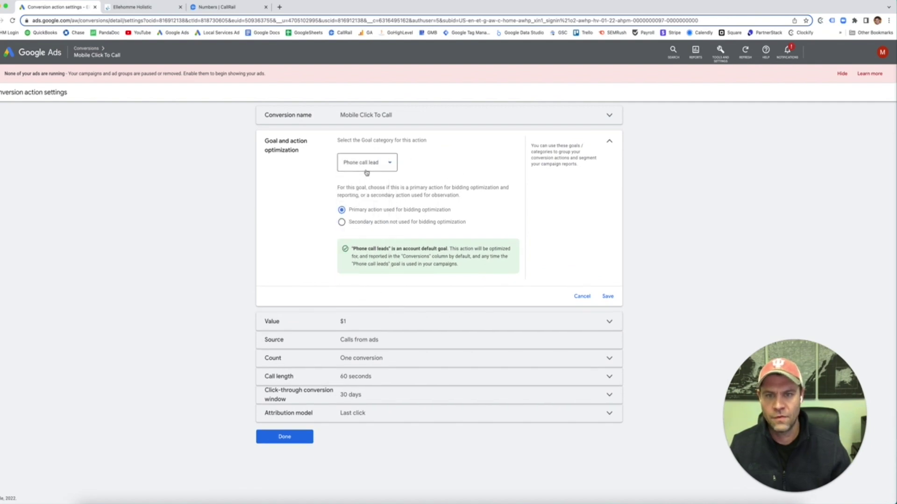
{"action": "left_click", "coordinate": [375, 161]}
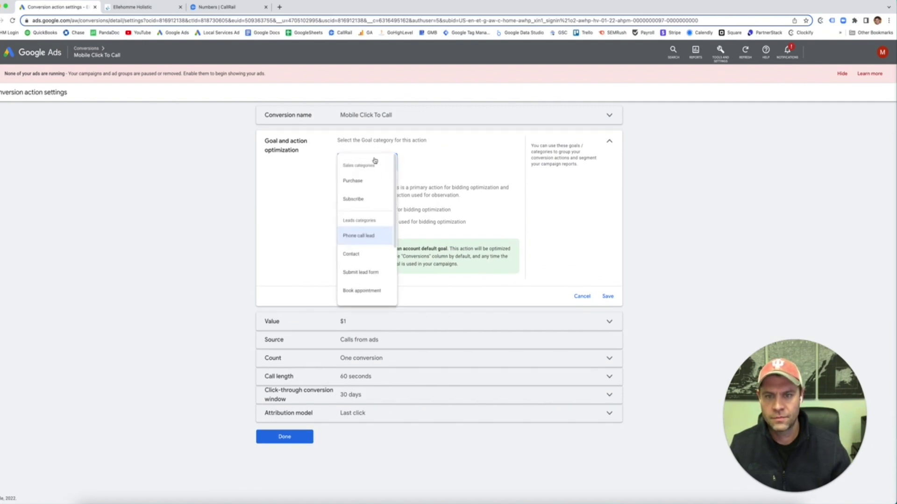
{"action": "left_click", "coordinate": [484, 163]}
{"action": "left_click", "coordinate": [608, 296]}
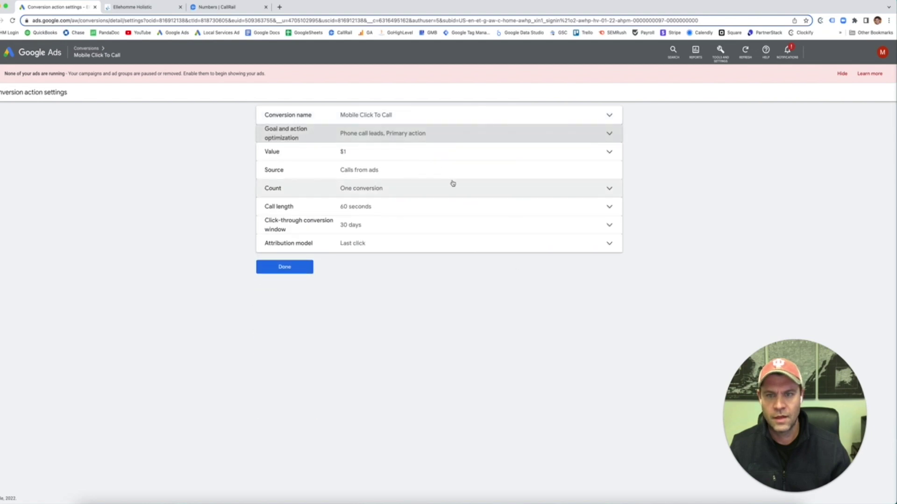
Set the conversion value to Don't use a value and count one conversion per interaction
{"action": "left_click", "coordinate": [405, 153]}
{"action": "left_click", "coordinate": [341, 231]}
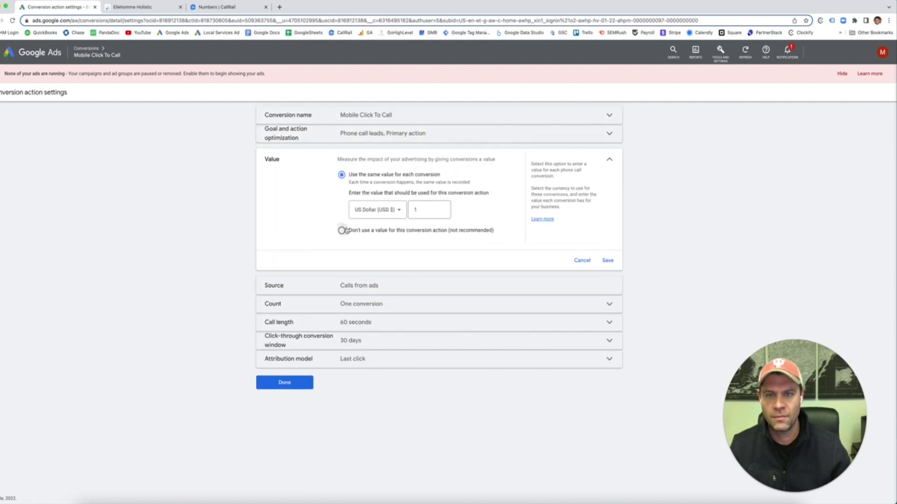
{"action": "left_click", "coordinate": [608, 254]}
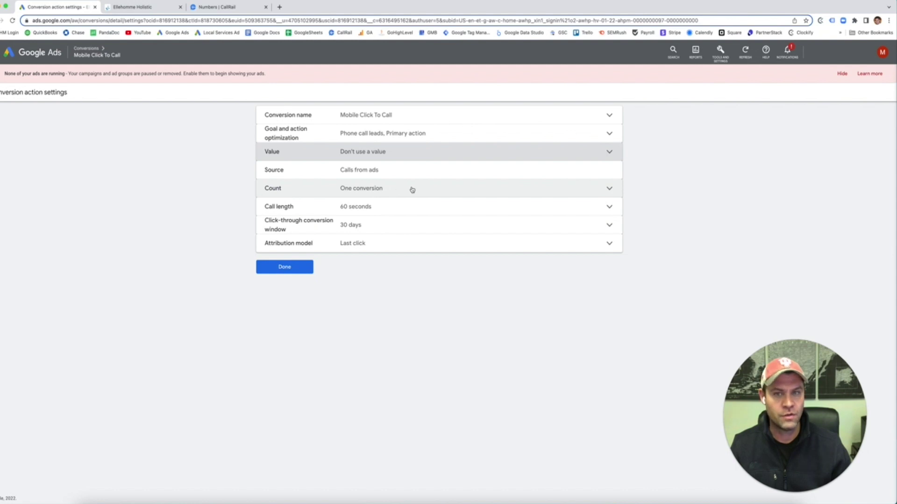
{"action": "left_click", "coordinate": [397, 192]}
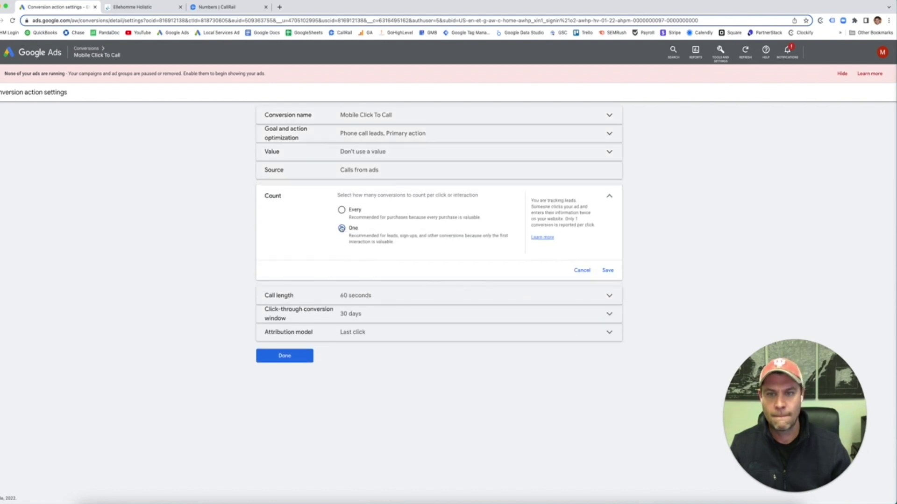
{"action": "left_click", "coordinate": [609, 271]}
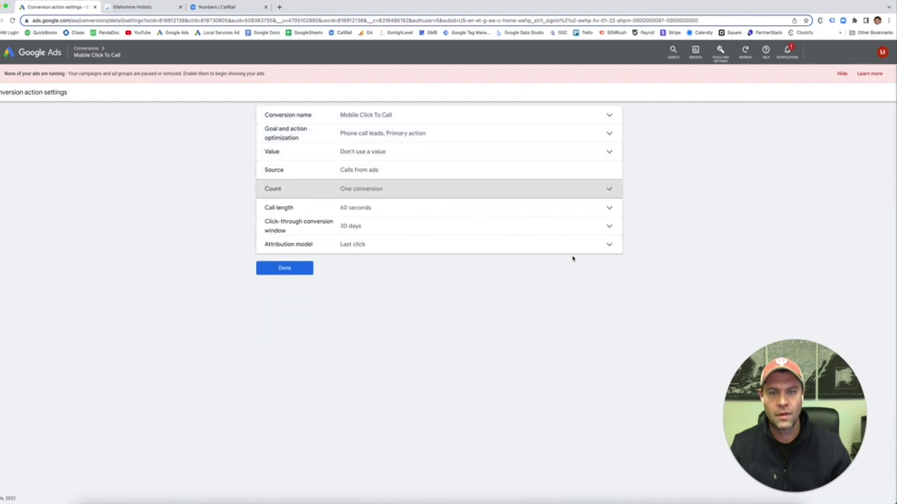
Set a 60-second minimum call length and a 60-day click-through conversion window
{"action": "left_click", "coordinate": [384, 207]}
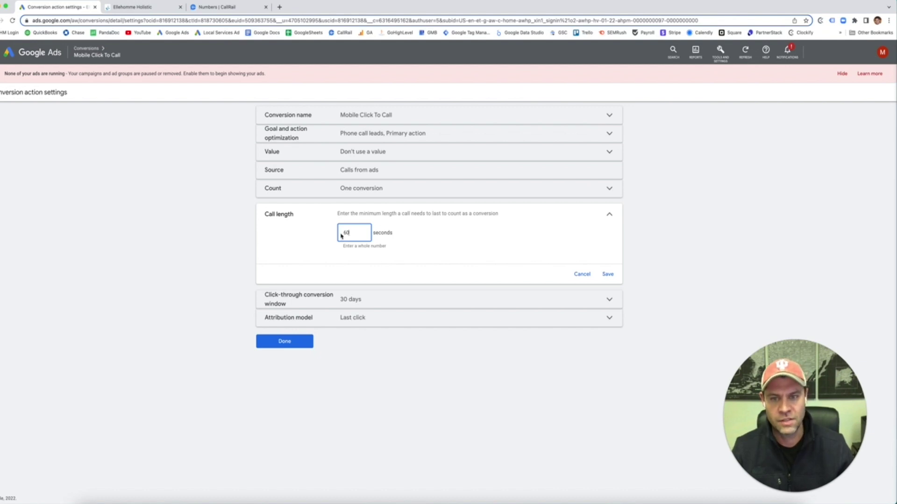
{"action": "left_click", "coordinate": [607, 275]}
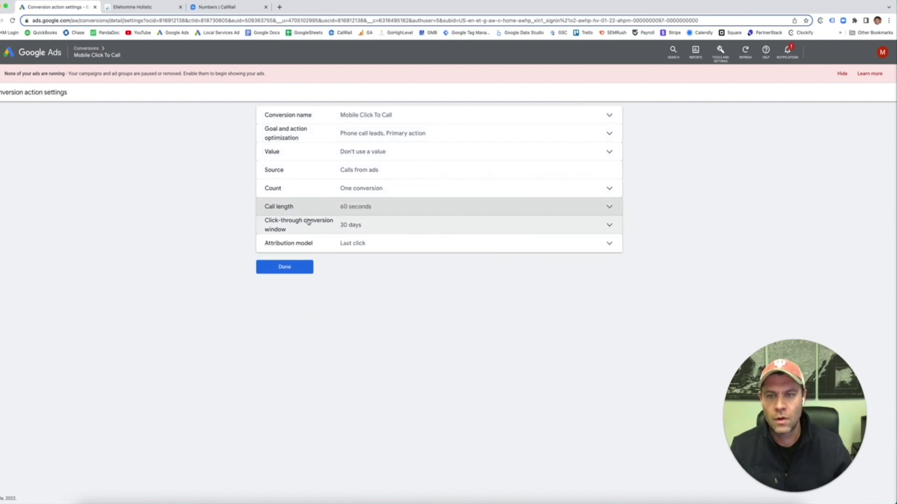
{"action": "left_click", "coordinate": [374, 226]}
{"action": "left_click", "coordinate": [354, 260]}
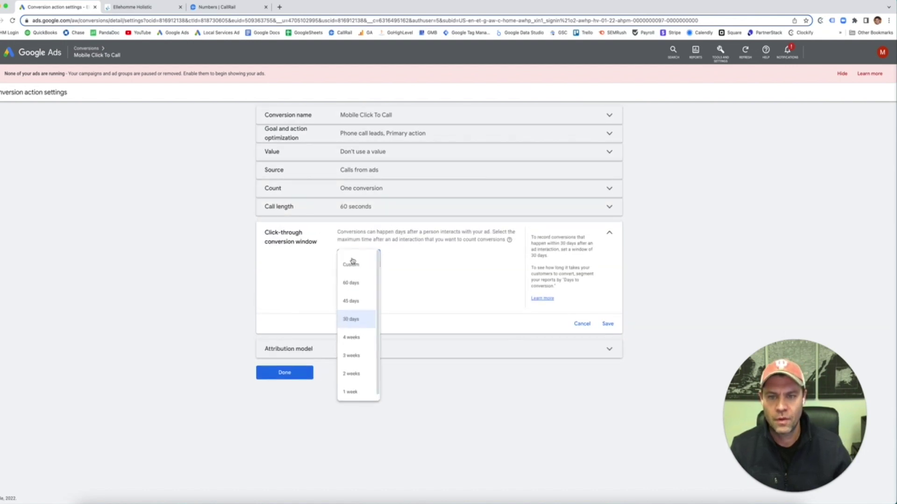
{"action": "left_click", "coordinate": [351, 283]}
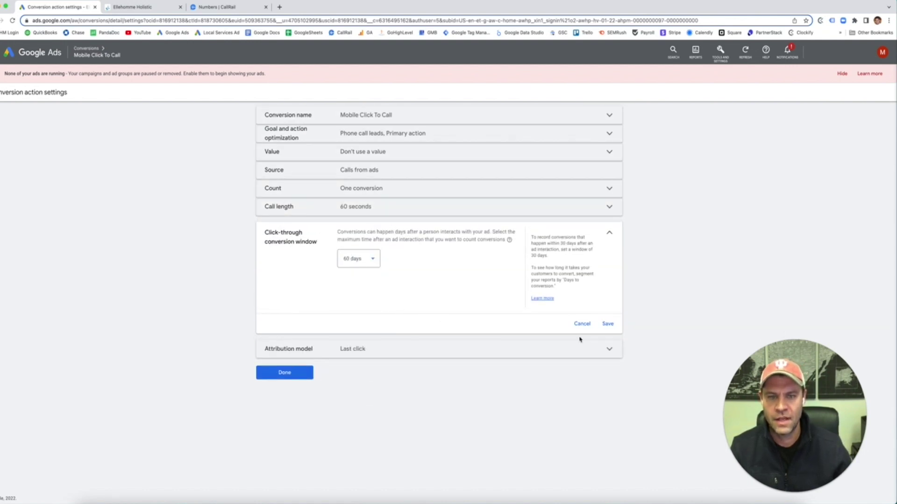
{"action": "left_click", "coordinate": [607, 324]}
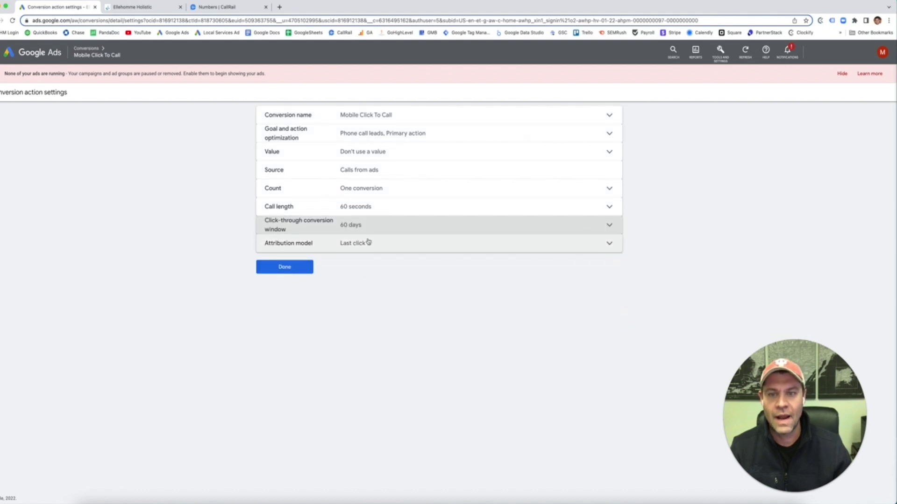
Switch Mobile Click To Call attribution to First click, save, and close the settings editor
{"action": "left_click", "coordinate": [367, 244]}
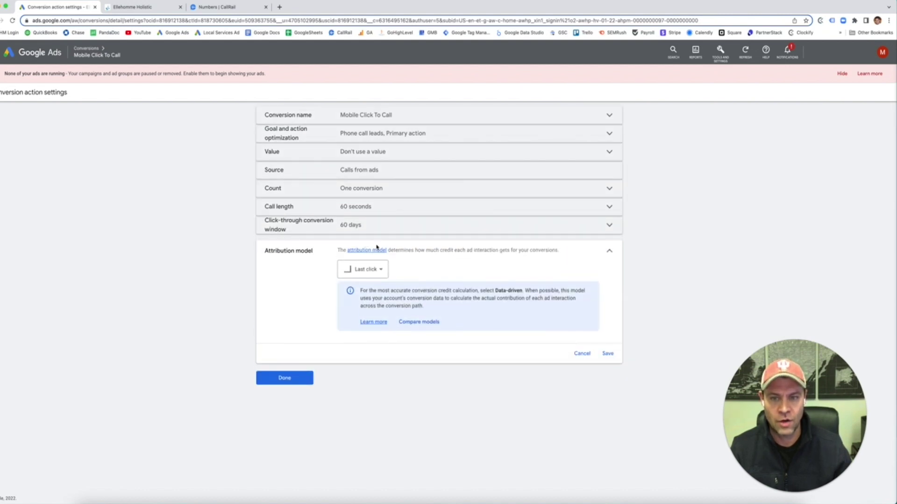
{"action": "left_click", "coordinate": [364, 270]}
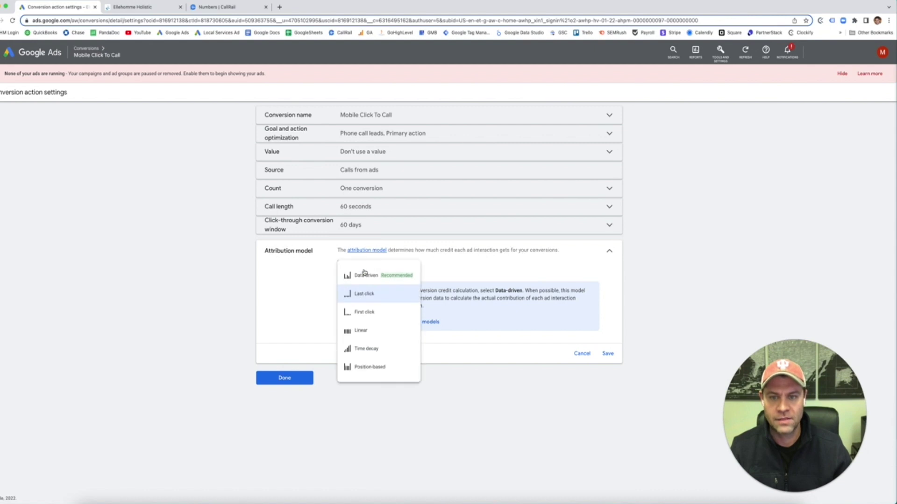
{"action": "left_click", "coordinate": [364, 312]}
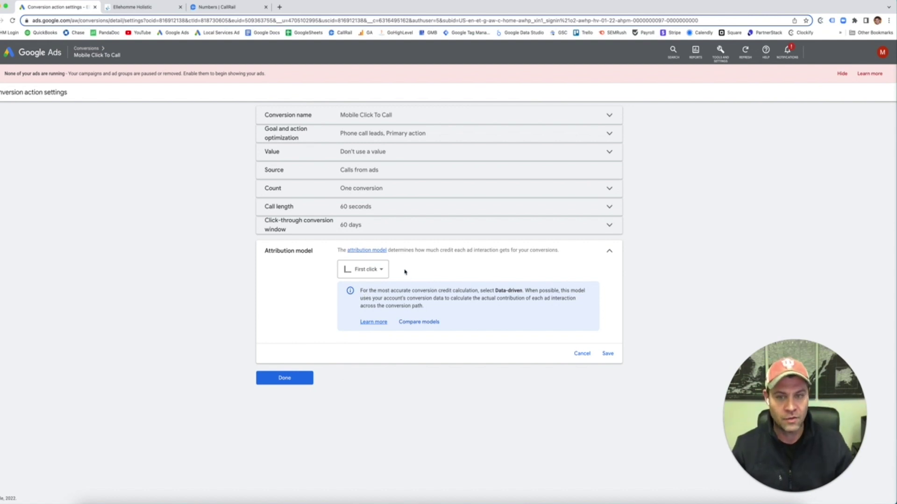
{"action": "left_click", "coordinate": [607, 354]}
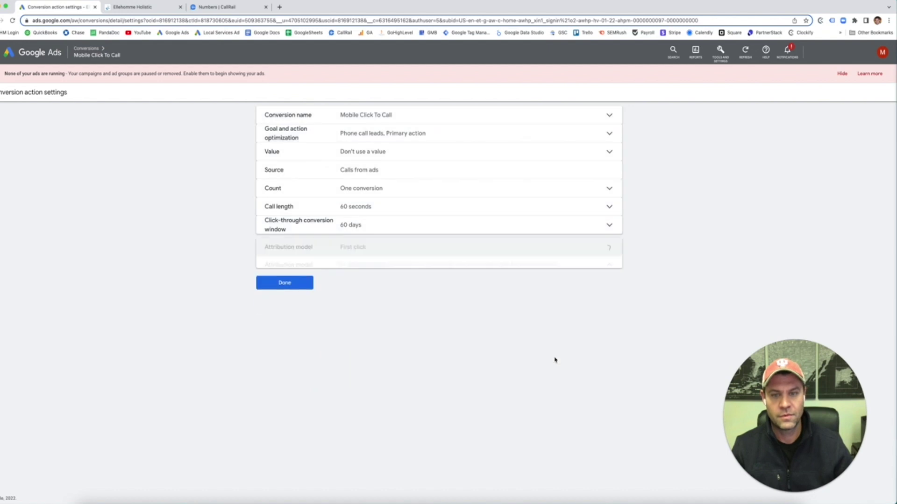
{"action": "left_click", "coordinate": [274, 268]}
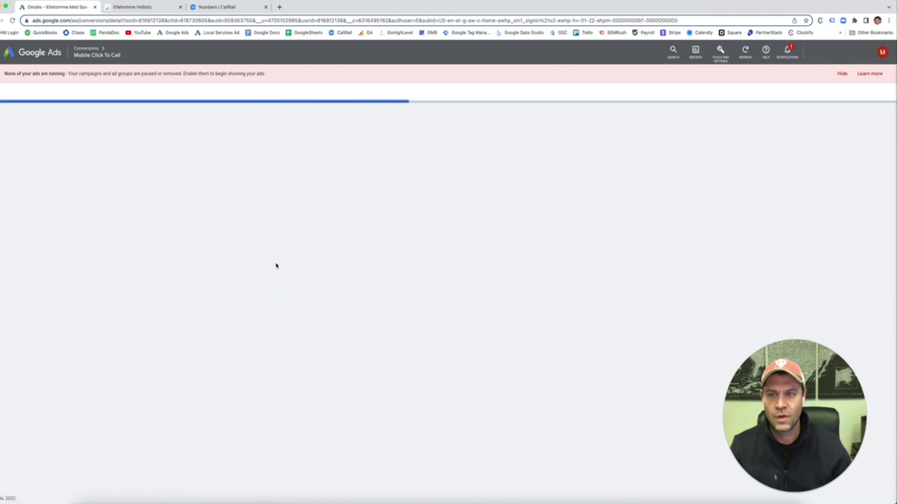
{"action": "left_click", "coordinate": [274, 290]}
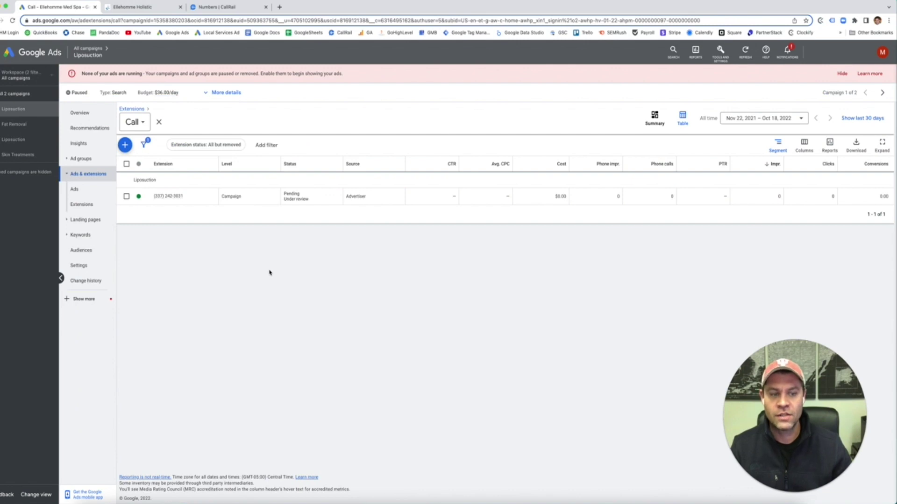
In All campaigns account settings, save call reporting On with CallRail as provider, then view Campaigns
{"action": "left_click", "coordinate": [6, 95]}
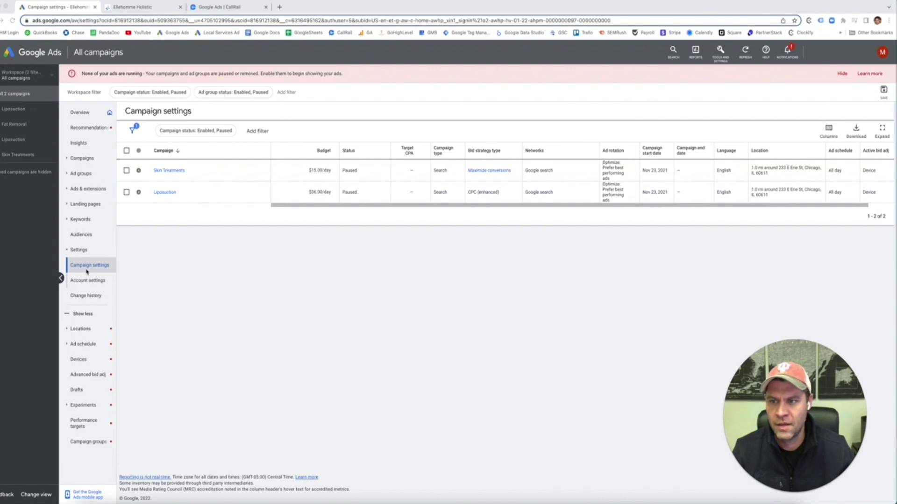
{"action": "left_click", "coordinate": [68, 252]}
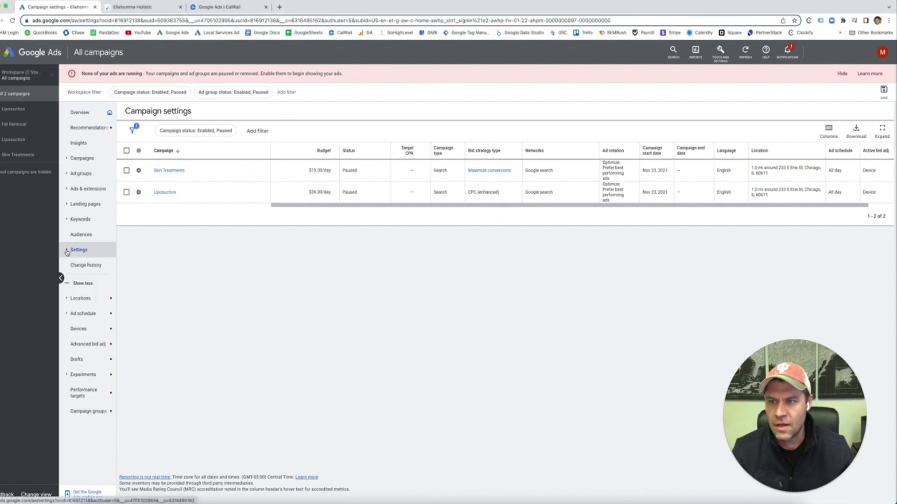
{"action": "left_click", "coordinate": [88, 255]}
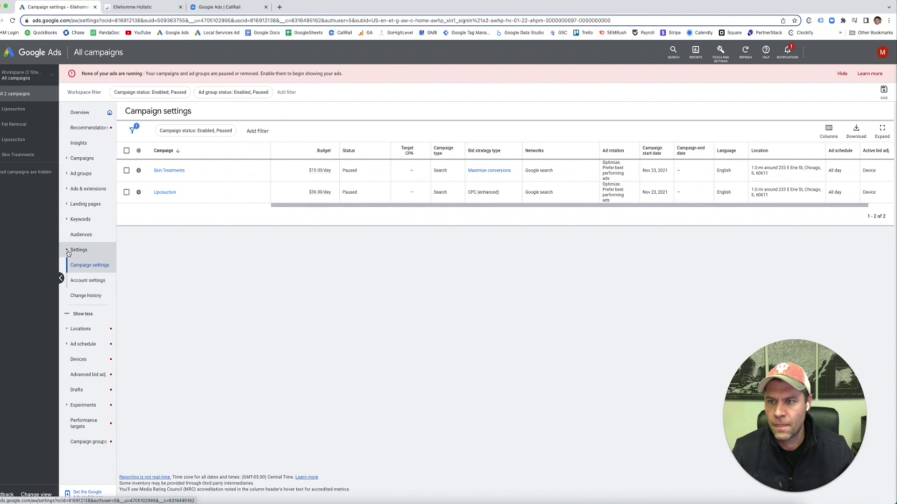
{"action": "left_click", "coordinate": [87, 280]}
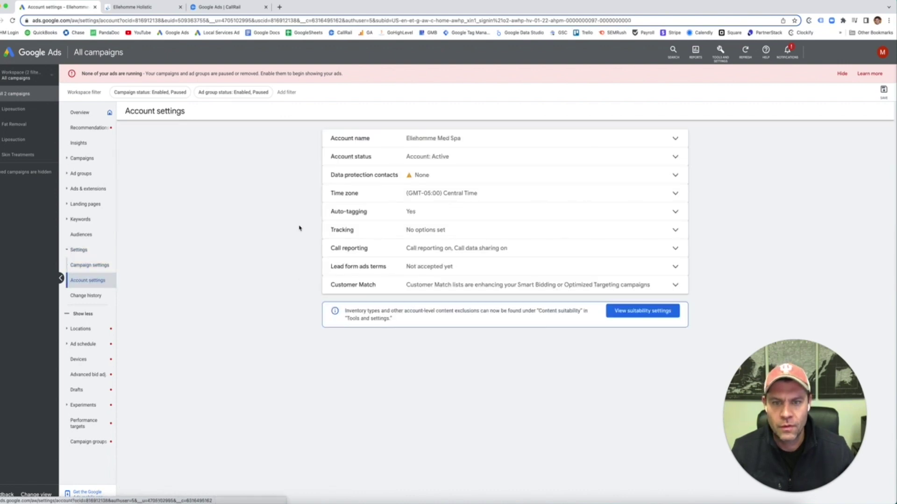
{"action": "left_click", "coordinate": [360, 251]}
{"action": "scroll", "coordinate": [362, 252], "scroll_direction": "down", "scroll_amount": 1}
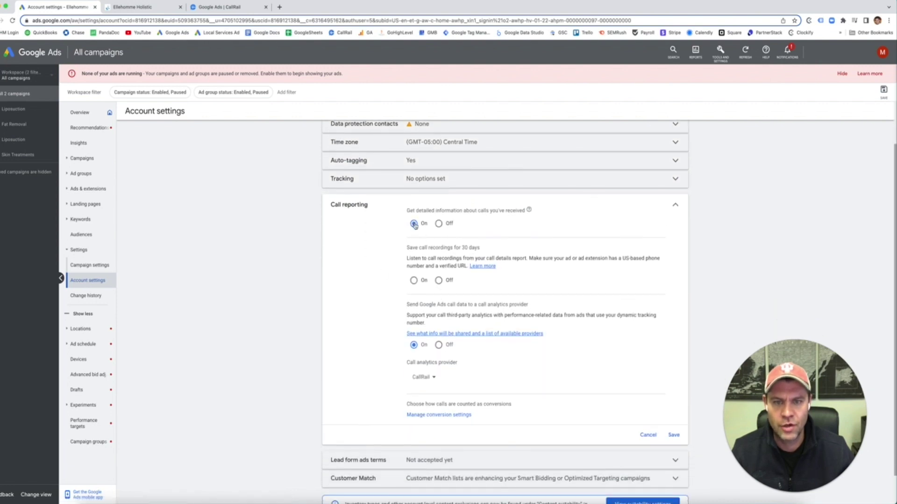
{"action": "scroll", "coordinate": [451, 271], "scroll_direction": "down", "scroll_amount": 1}
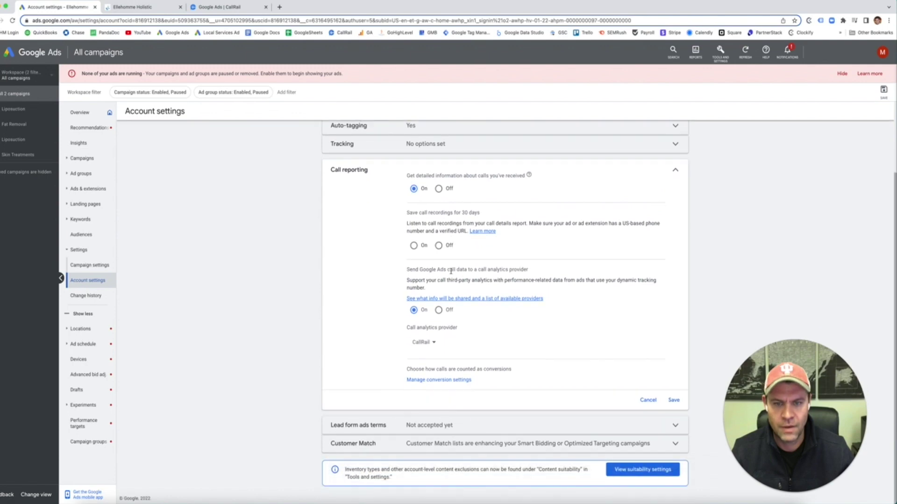
{"action": "left_click", "coordinate": [673, 400]}
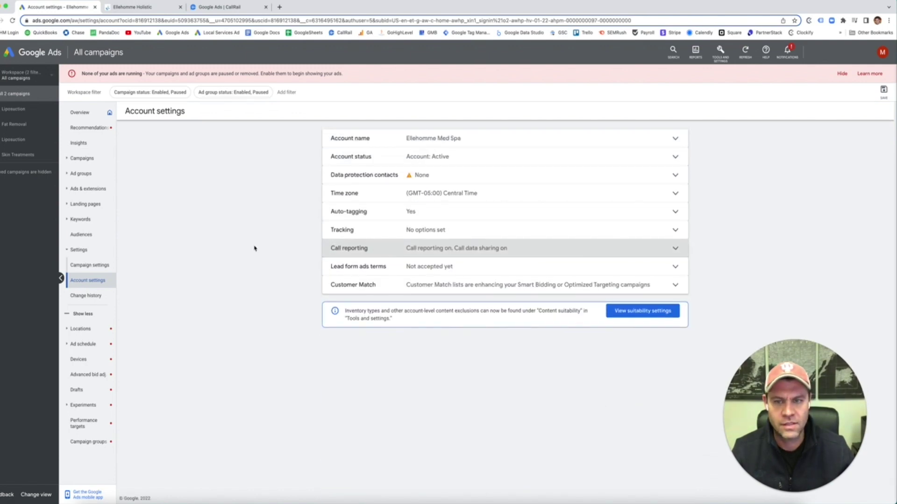
{"action": "left_click", "coordinate": [78, 158]}
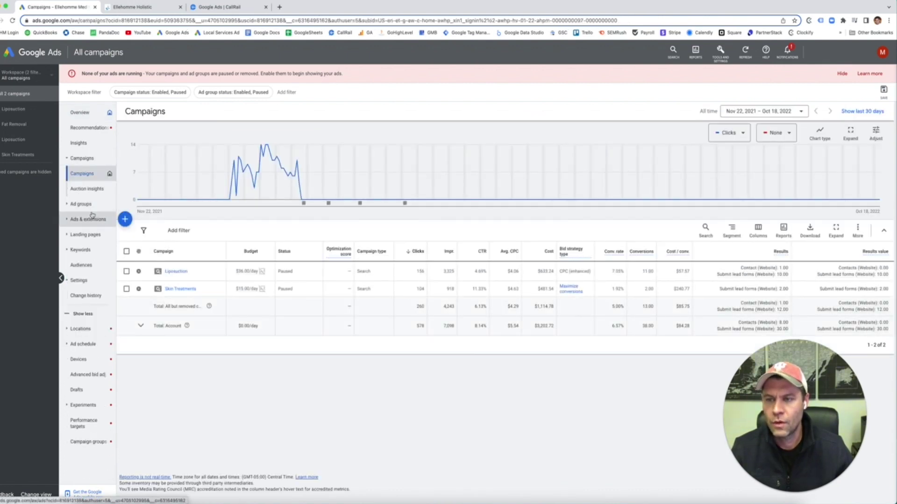
Select both Skin Treatments and Liposuction campaigns and open their bulk tracking-template editor
{"action": "left_click", "coordinate": [89, 282]}
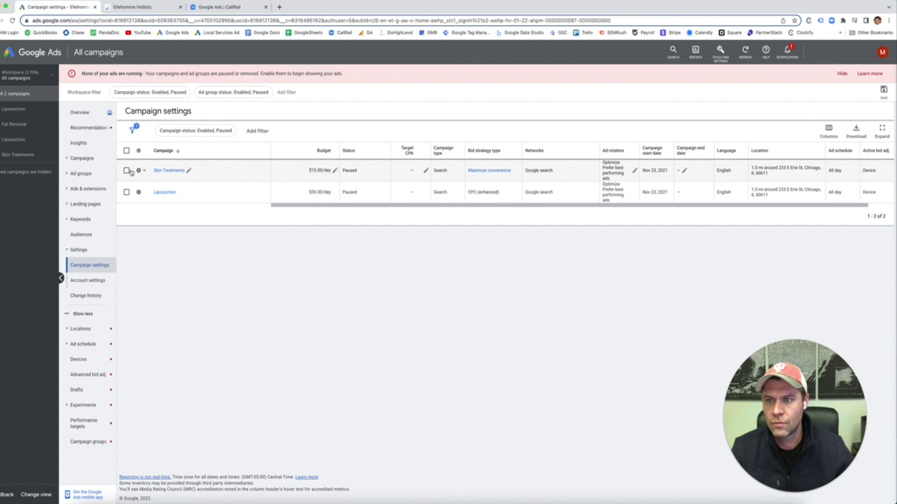
{"action": "left_click", "coordinate": [127, 151]}
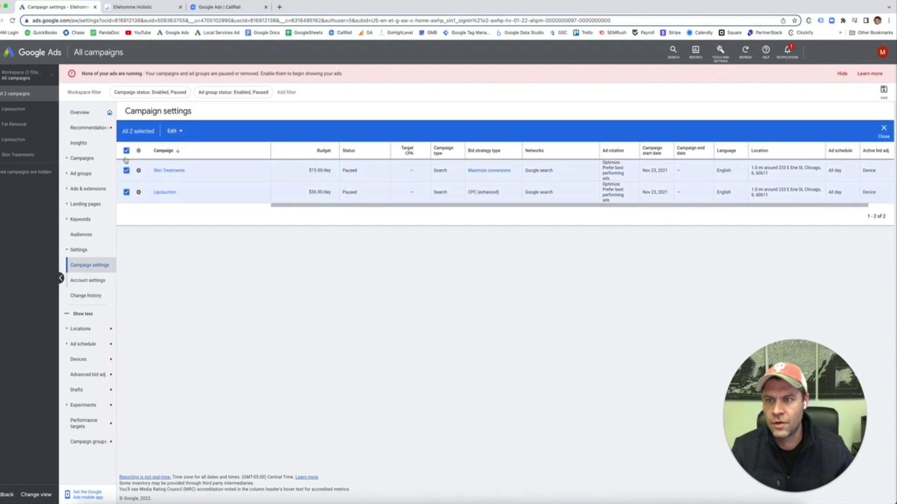
{"action": "left_click", "coordinate": [174, 131]}
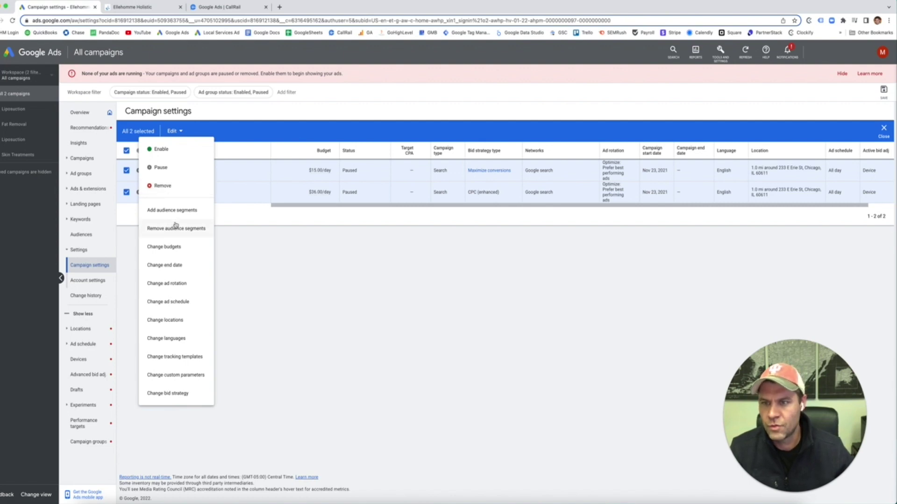
{"action": "left_click", "coordinate": [167, 356]}
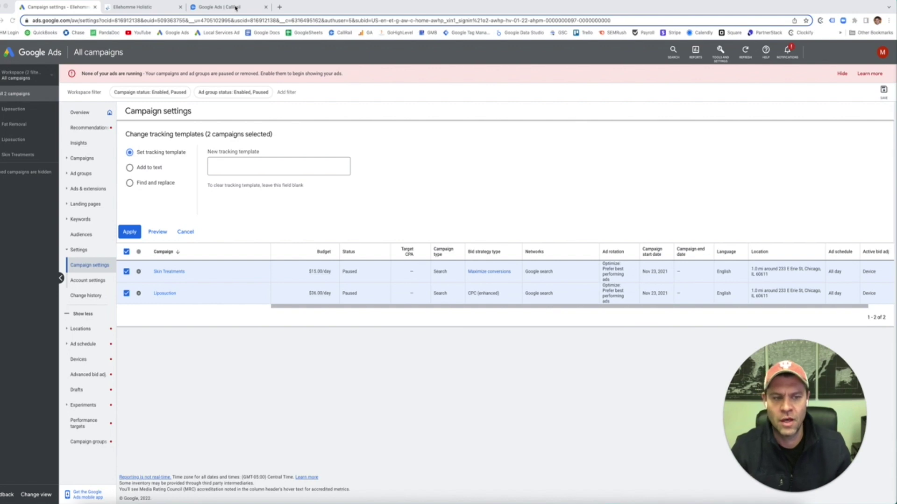
{"action": "left_click", "coordinate": [236, 8]}
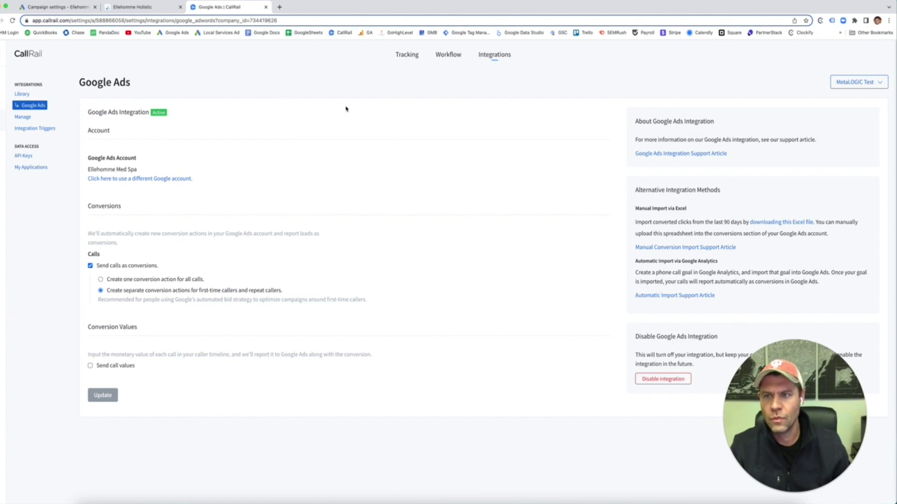
Open the Google Ads card from CallRail's Integrations library to view its active settings
{"action": "left_click", "coordinate": [494, 55]}
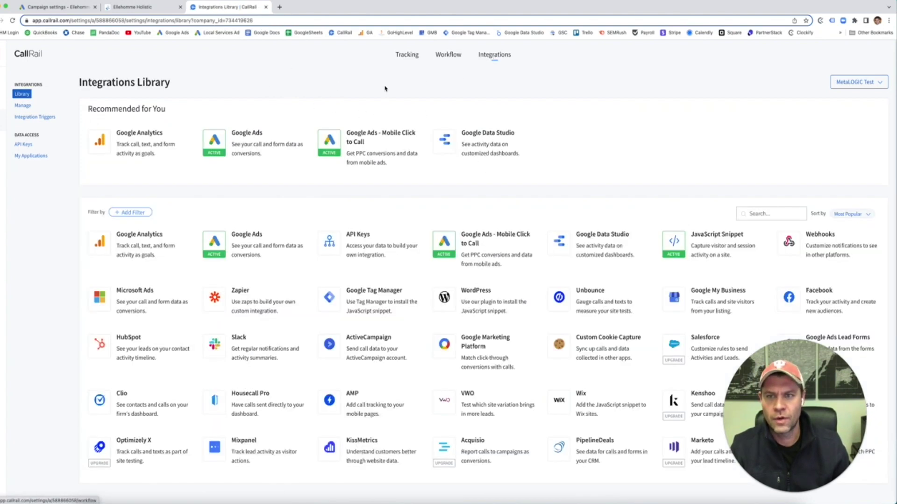
{"action": "left_click", "coordinate": [247, 146]}
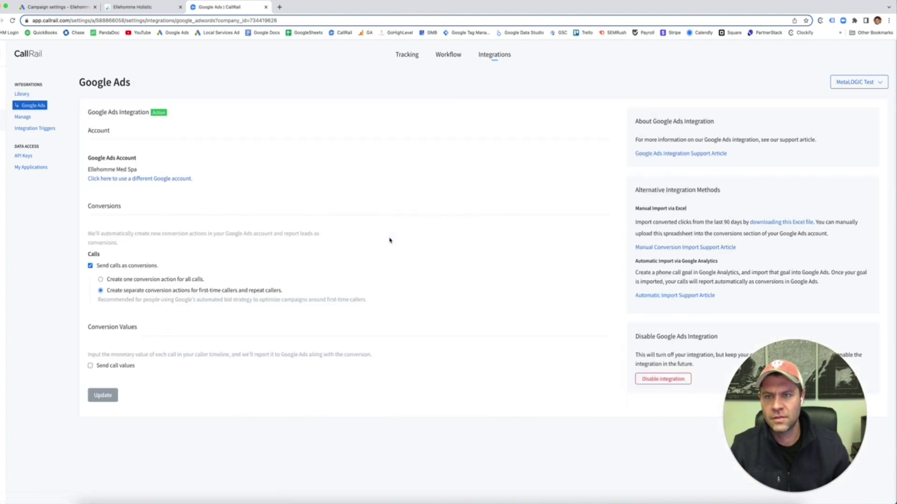
Browse the Google Ads integration support and troubleshooting articles in the CallRail Help Center
{"action": "left_click", "coordinate": [673, 154]}
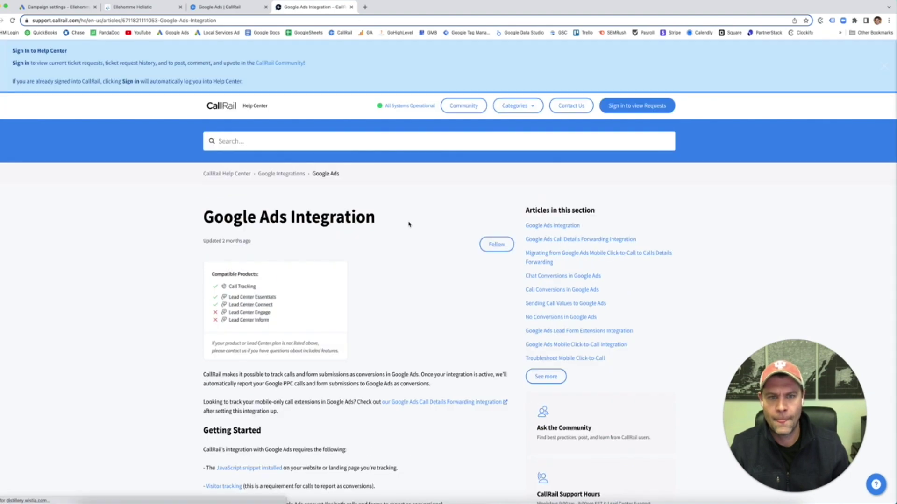
{"action": "scroll", "coordinate": [408, 225], "scroll_direction": "down", "scroll_amount": 1}
{"action": "scroll", "coordinate": [409, 225], "scroll_direction": "down", "scroll_amount": 10}
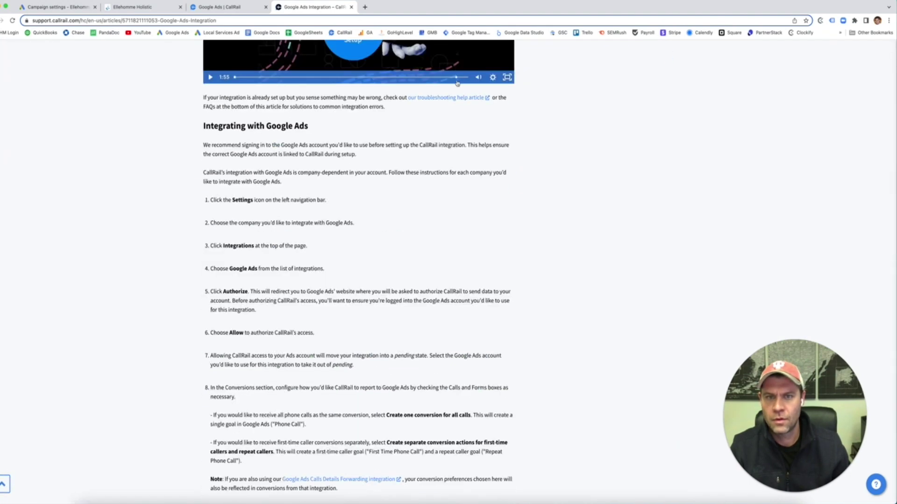
{"action": "left_click", "coordinate": [430, 98]}
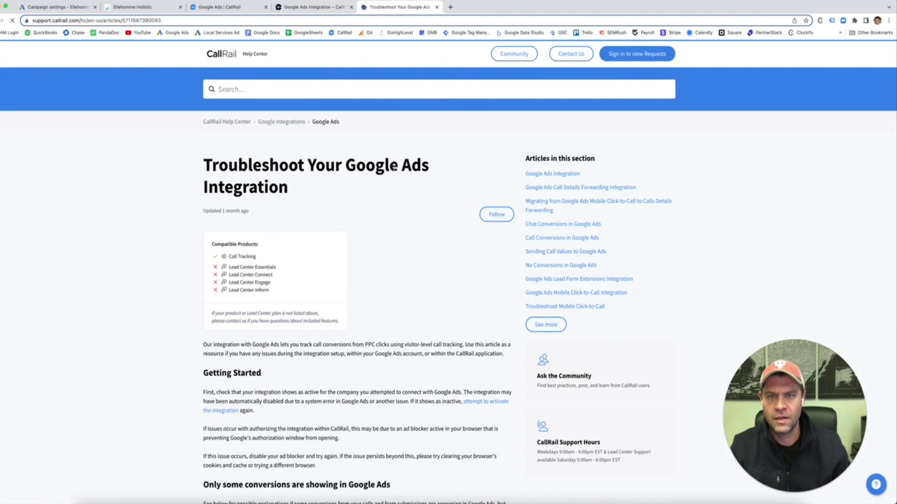
{"action": "scroll", "coordinate": [402, 249], "scroll_direction": "down", "scroll_amount": 7}
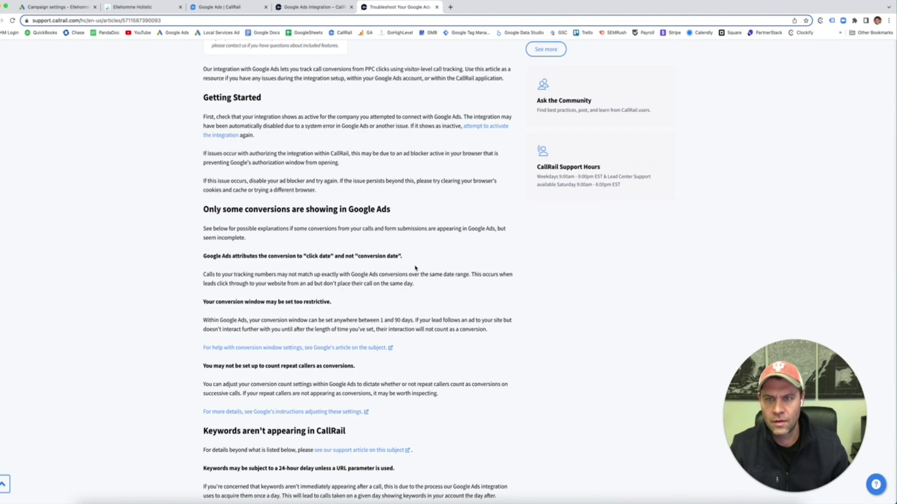
{"action": "scroll", "coordinate": [415, 267], "scroll_direction": "down", "scroll_amount": 4}
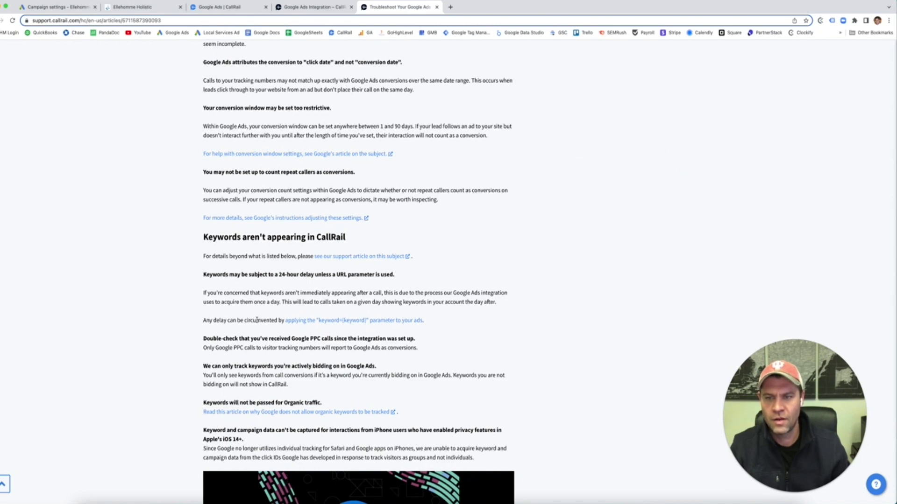
Open 'Adding Tracking Templates to Google Ads' and select the recommended ?campaignid=… parameter string
{"action": "left_click", "coordinate": [334, 322]}
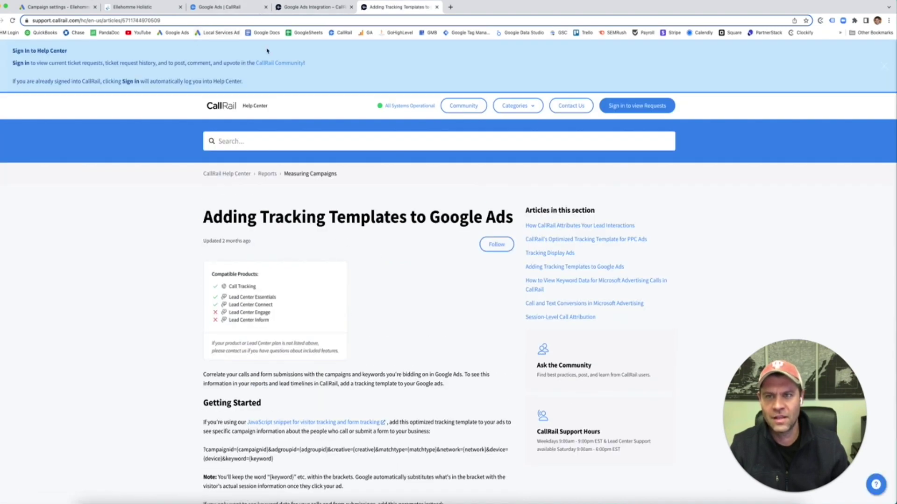
{"action": "scroll", "coordinate": [426, 258], "scroll_direction": "down", "scroll_amount": 4}
{"action": "scroll", "coordinate": [423, 252], "scroll_direction": "down", "scroll_amount": 4}
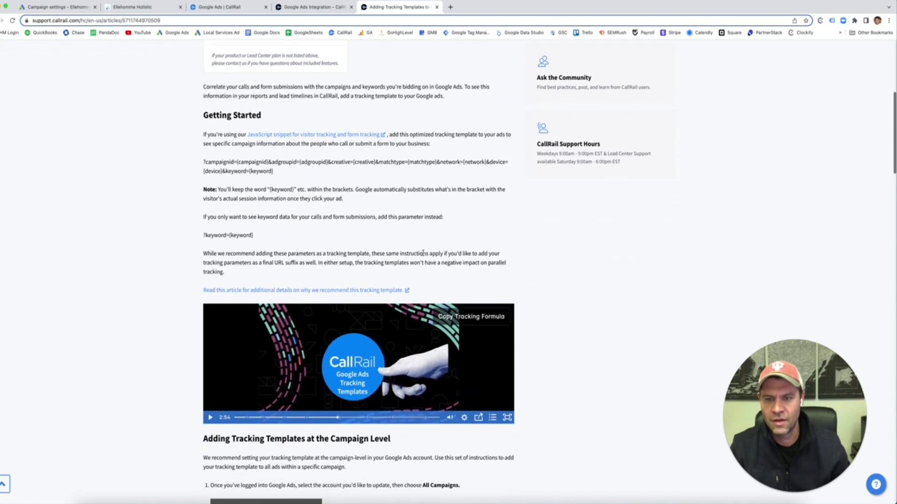
{"action": "scroll", "coordinate": [291, 164], "scroll_direction": "up", "scroll_amount": 2}
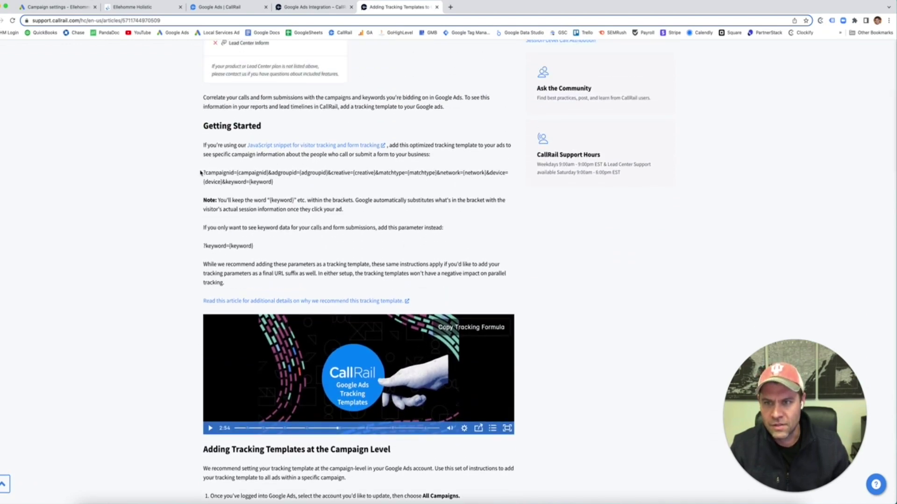
{"action": "left_click_drag", "start_coordinate": [203, 171], "coordinate": [277, 183]}
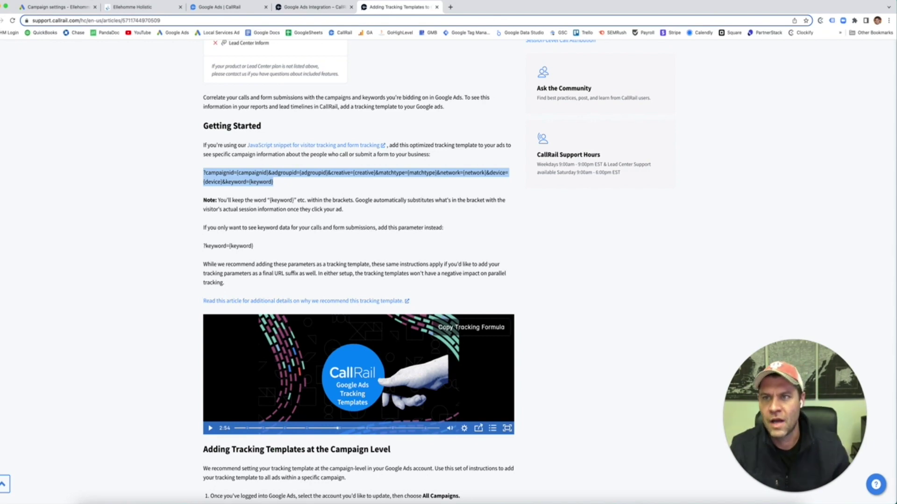
Paste the CallRail string as the new tracking template for Skin Treatments and Liposuction and apply it
{"action": "left_click", "coordinate": [58, 7]}
{"action": "left_click", "coordinate": [253, 163]}
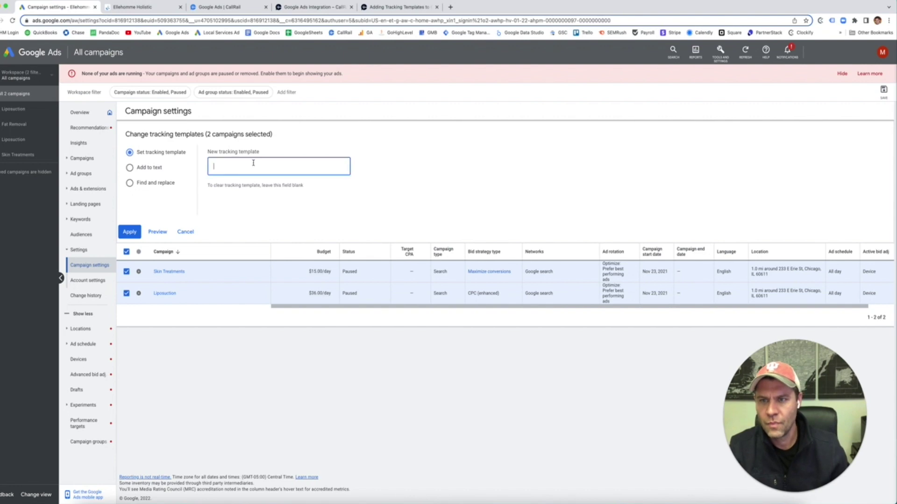
{"action": "key", "text": "super+v"}
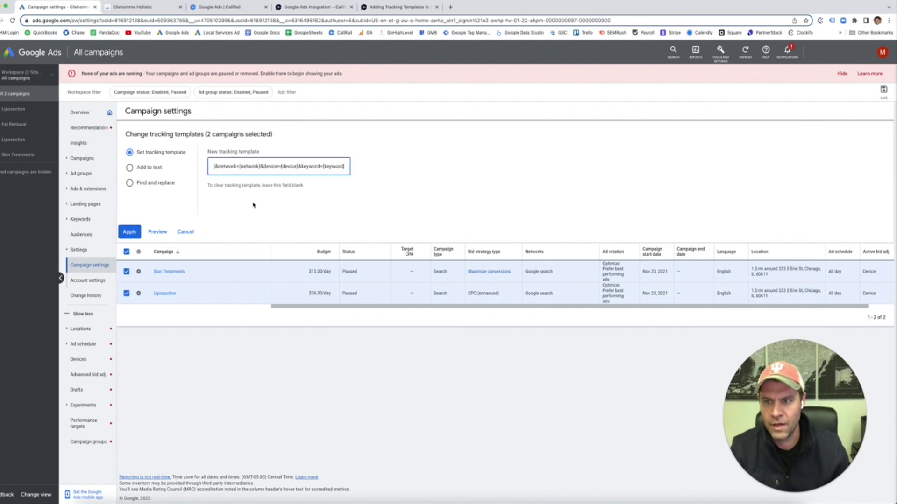
{"action": "left_click", "coordinate": [130, 231]}
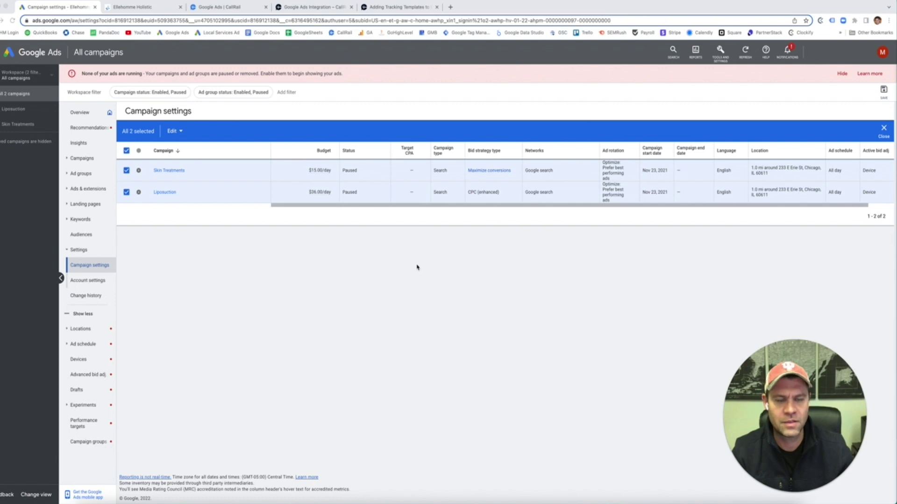
{"action": "left_click", "coordinate": [884, 130]}
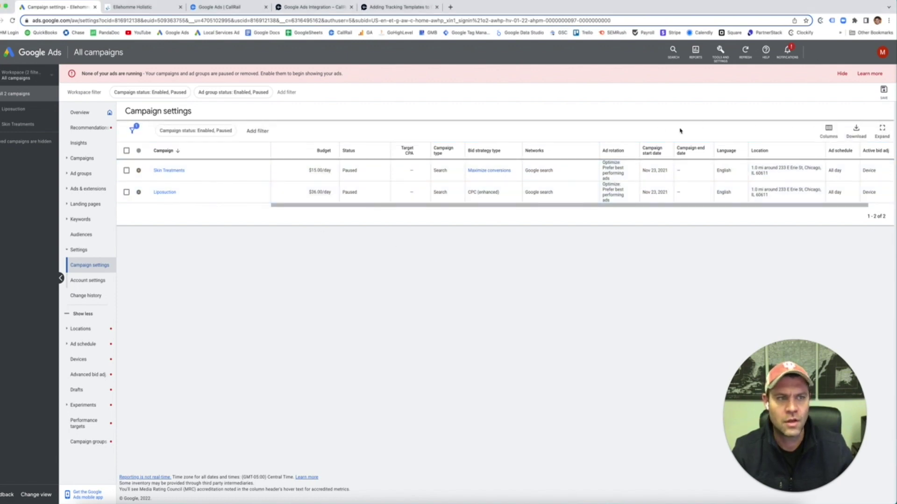
Add a Tracking template column placed right after Campaign type in the campaign settings table
{"action": "left_click", "coordinate": [828, 131]}
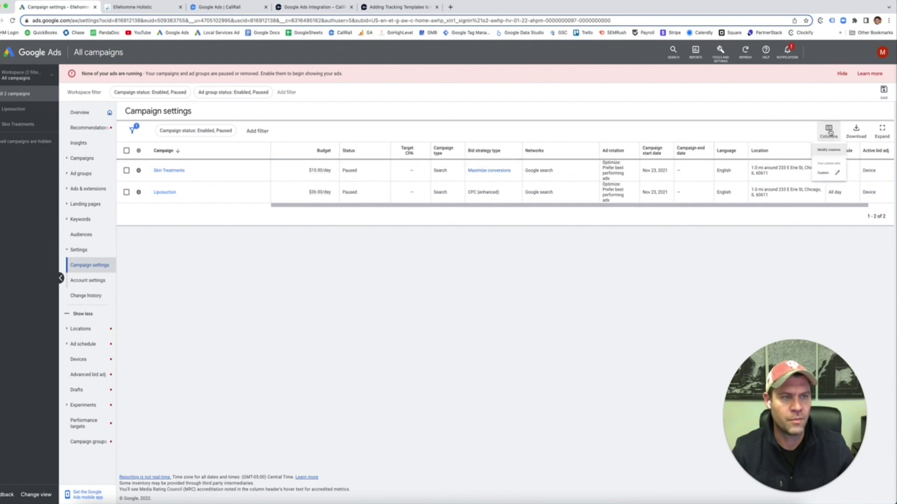
{"action": "left_click", "coordinate": [418, 286]}
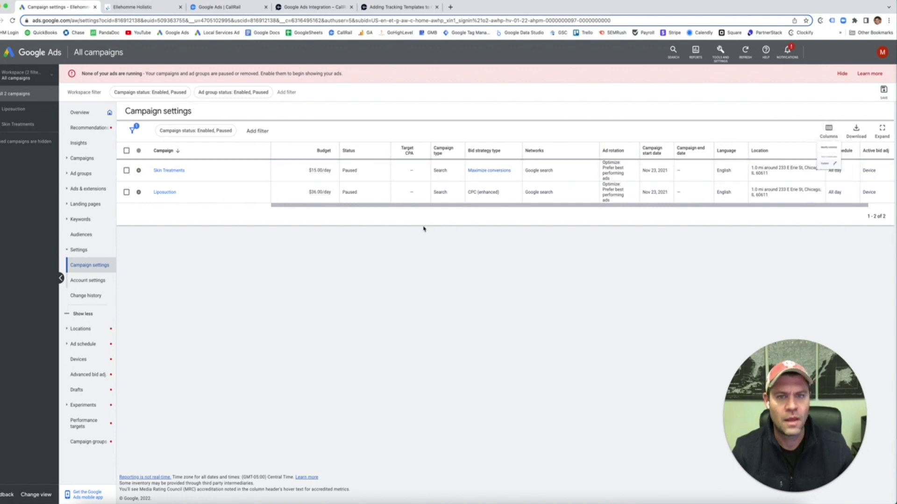
{"action": "left_click", "coordinate": [829, 131]}
{"action": "left_click", "coordinate": [824, 189]}
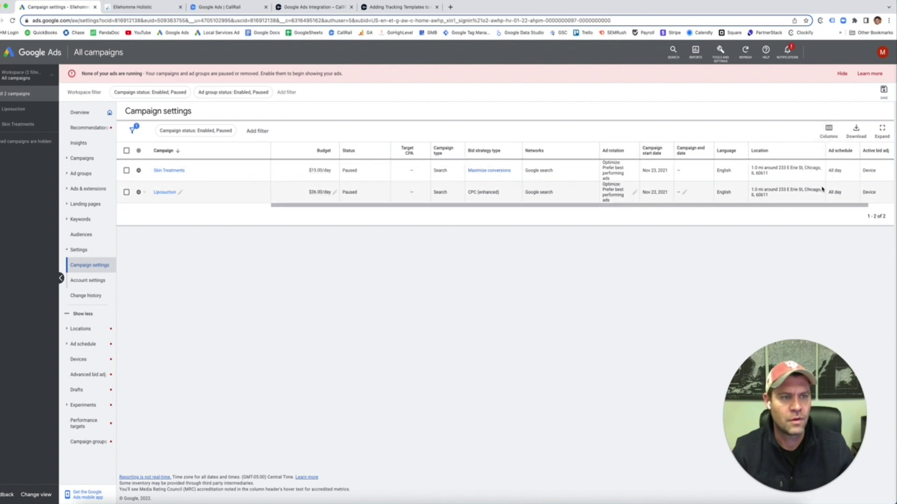
{"action": "left_click", "coordinate": [827, 131]}
{"action": "left_click", "coordinate": [827, 152]}
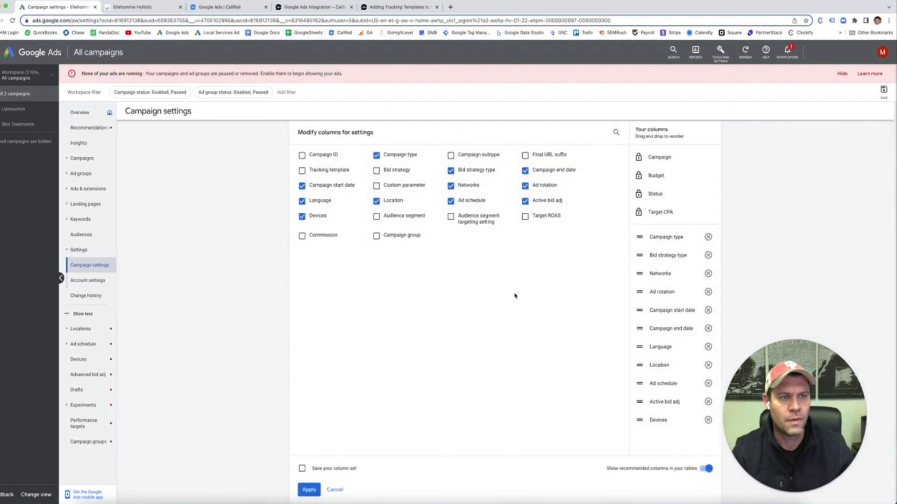
{"action": "left_click", "coordinate": [302, 170]}
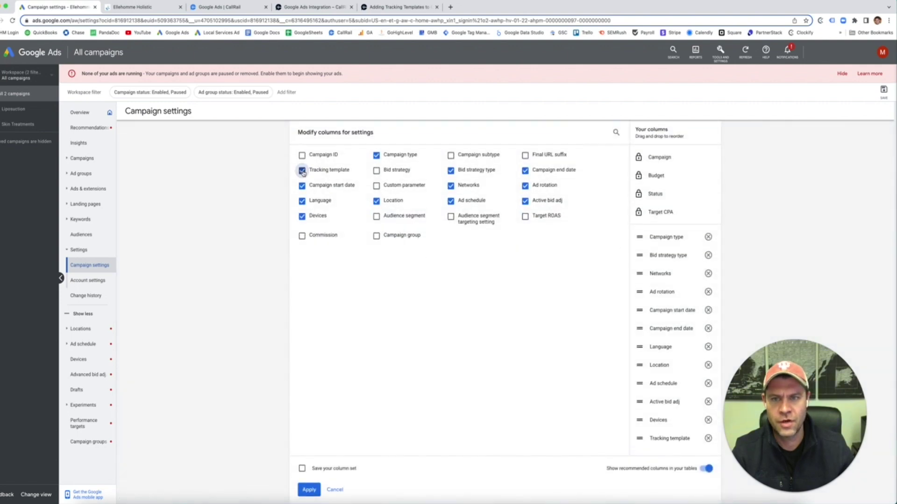
{"action": "left_click_drag", "start_coordinate": [668, 438], "coordinate": [665, 260]}
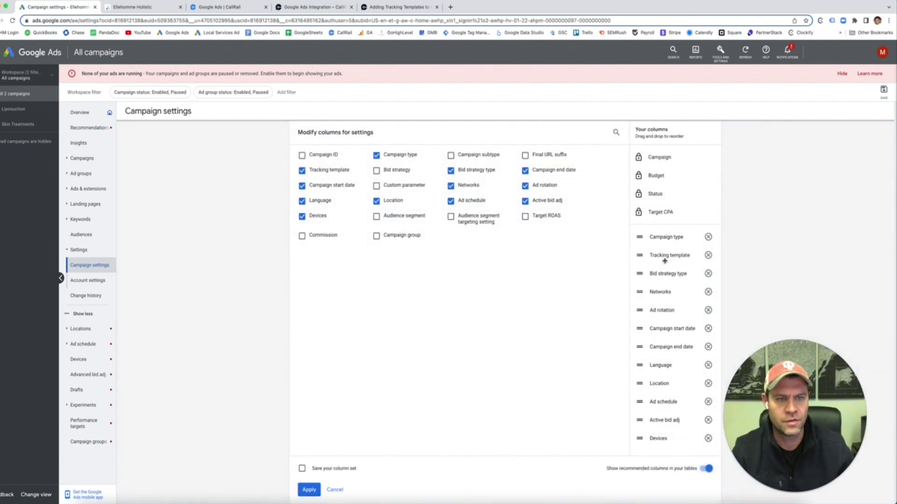
{"action": "left_click", "coordinate": [309, 489]}
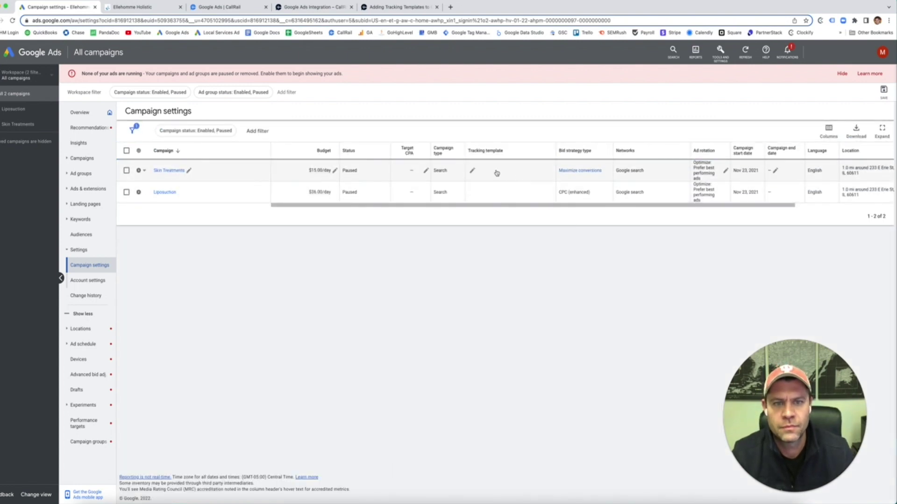
Test the Skin Treatments tracking template, confirming all 10 sample URLs reach the landing page, then save
{"action": "left_click", "coordinate": [471, 171]}
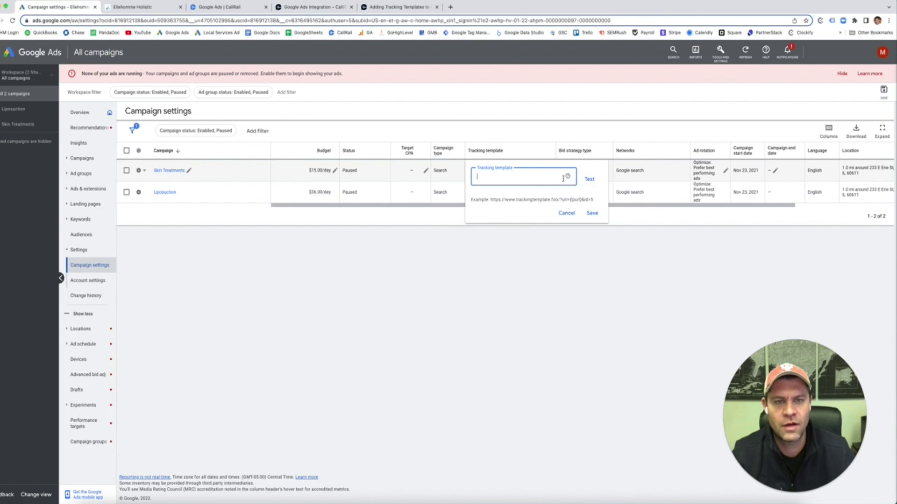
{"action": "left_click", "coordinate": [592, 181]}
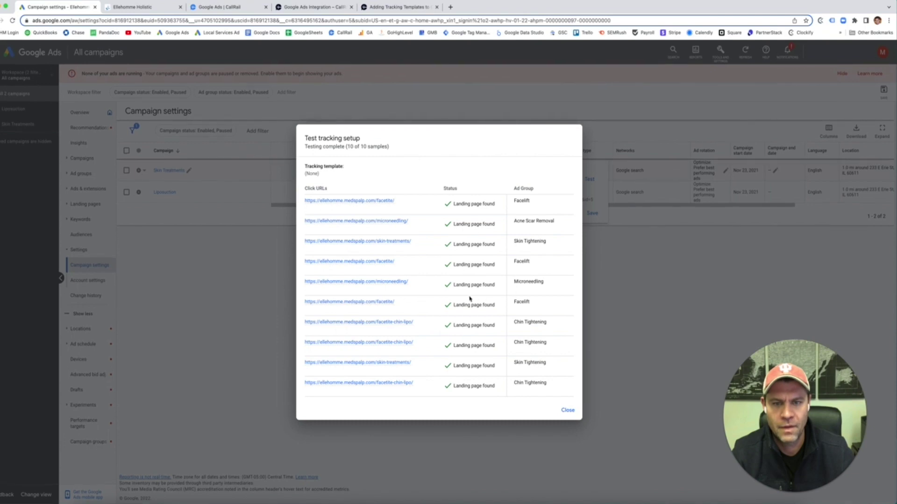
{"action": "left_click", "coordinate": [567, 412]}
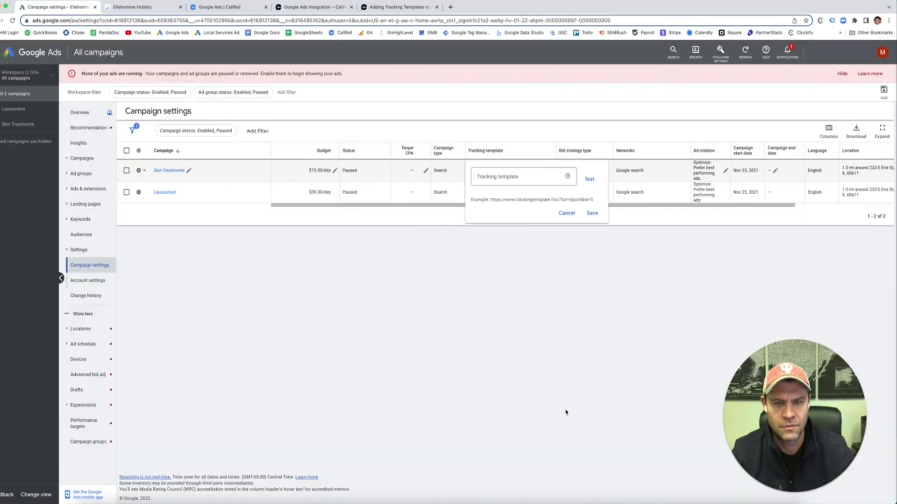
{"action": "left_click", "coordinate": [592, 214]}
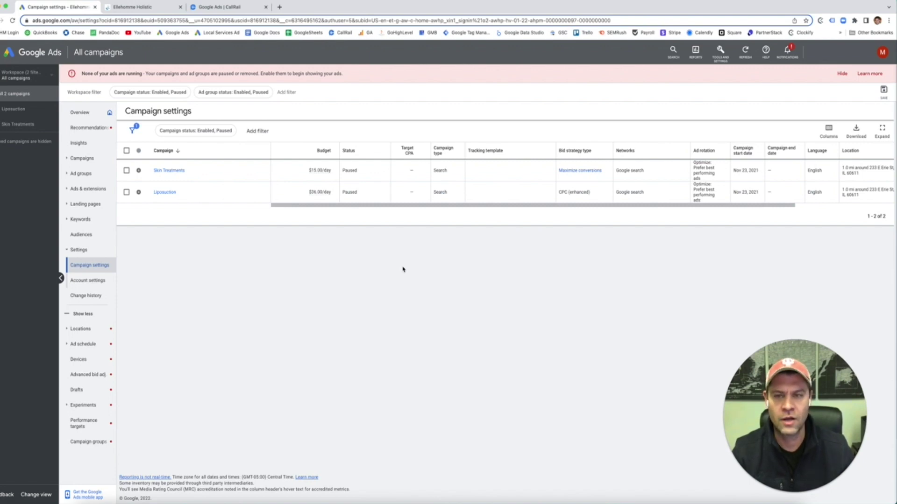
Open CallRail's Call Log showing the 160 calls from Oct 11 to Oct 18, 2022
{"action": "left_click", "coordinate": [228, 7]}
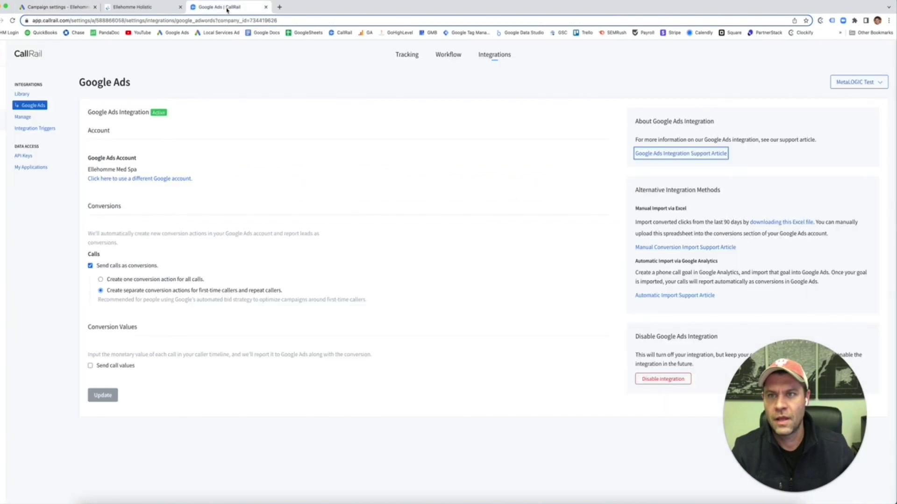
{"action": "left_click", "coordinate": [407, 54]}
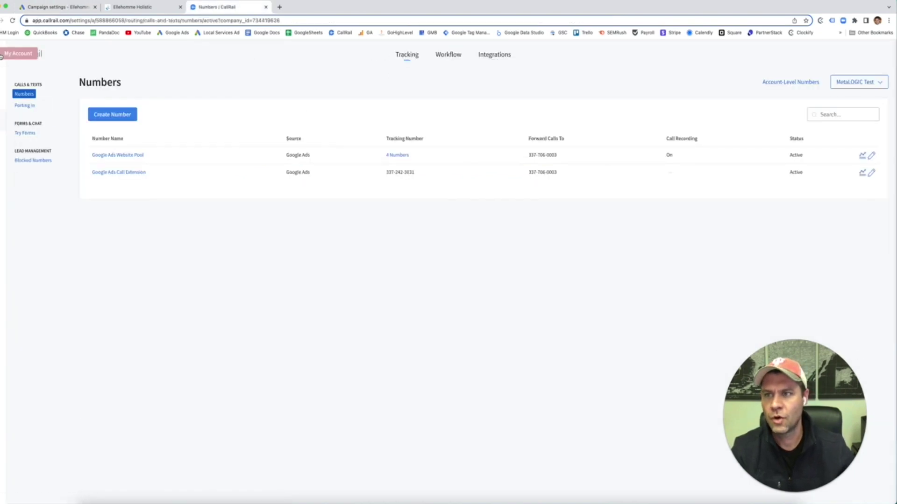
{"action": "left_click", "coordinate": [9, 53]}
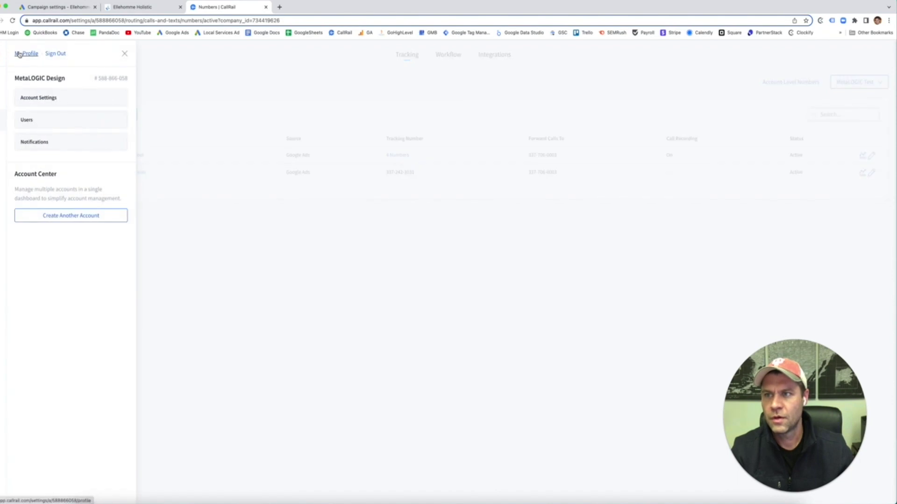
{"action": "left_click", "coordinate": [19, 80]}
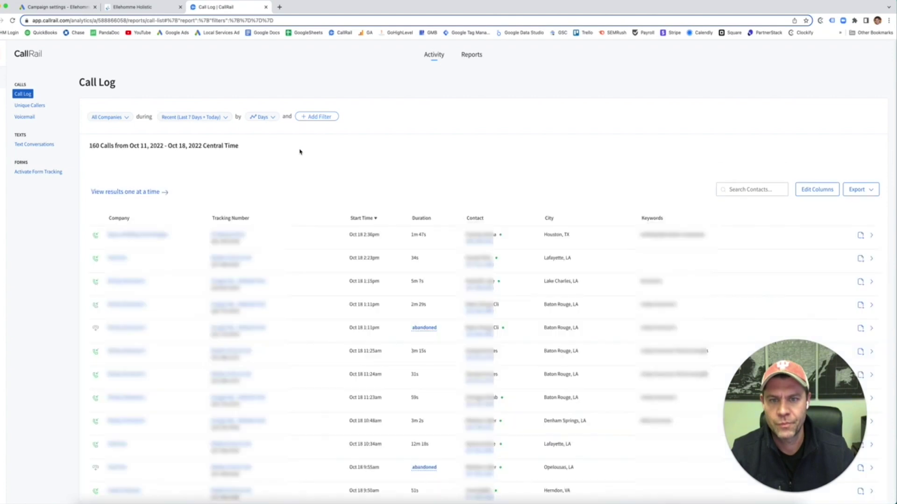
Highlight the first call's 1m 47s duration in the call list, then clear the highlight
{"action": "mouse_move", "coordinate": [340, 172]}
{"action": "scroll", "coordinate": [338, 177], "scroll_direction": "down", "scroll_amount": 3}
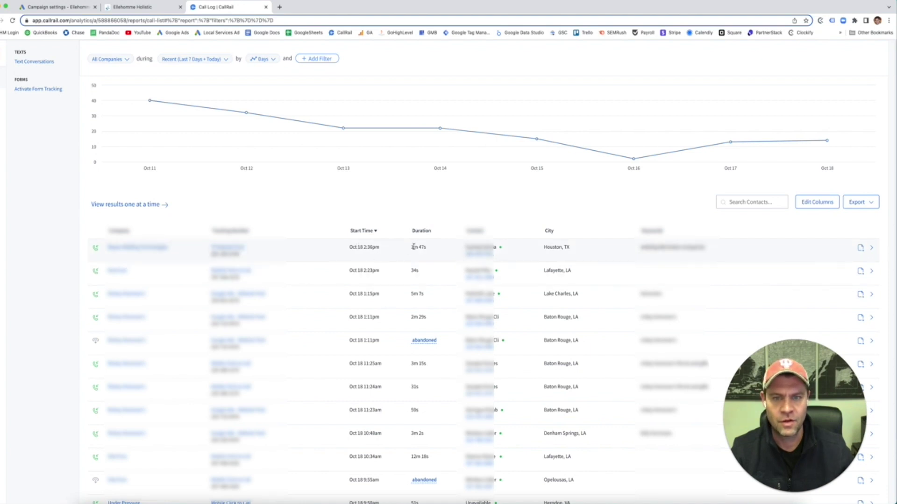
{"action": "left_click_drag", "start_coordinate": [412, 246], "coordinate": [439, 250]}
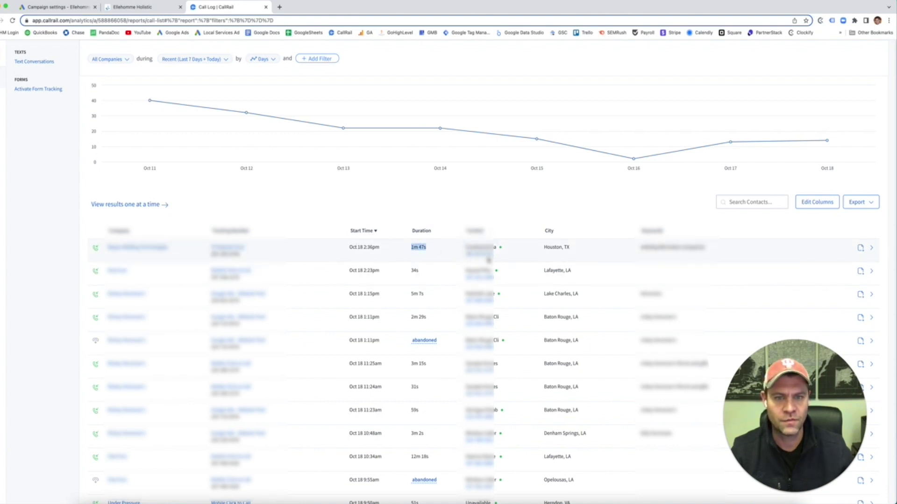
{"action": "mouse_move", "coordinate": [502, 250]}
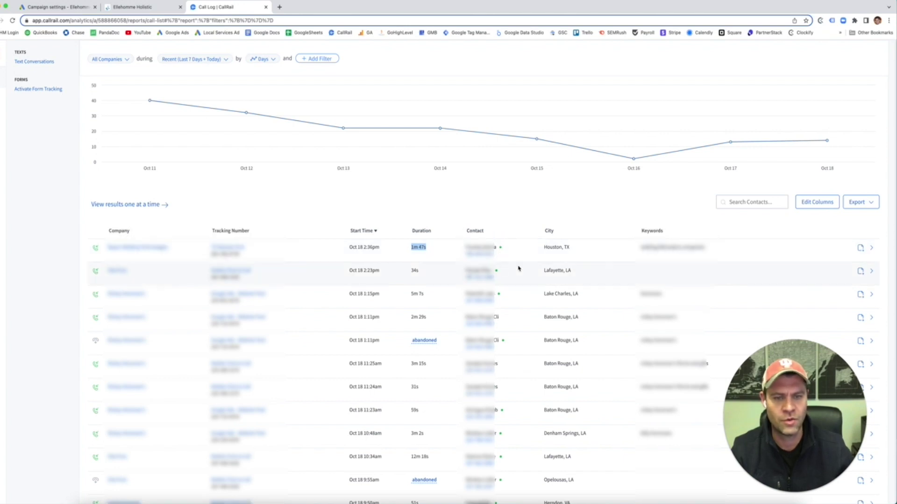
{"action": "scroll", "coordinate": [501, 269], "scroll_direction": "up", "scroll_amount": 2}
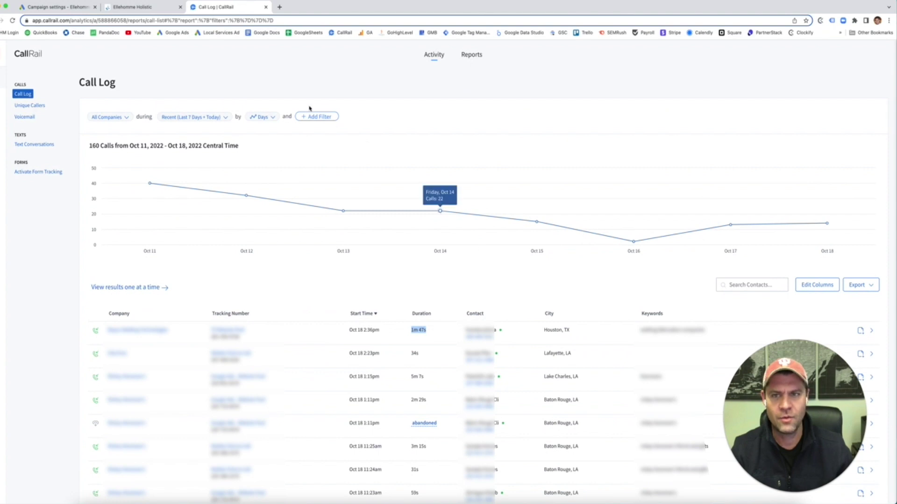
{"action": "left_click", "coordinate": [277, 67]}
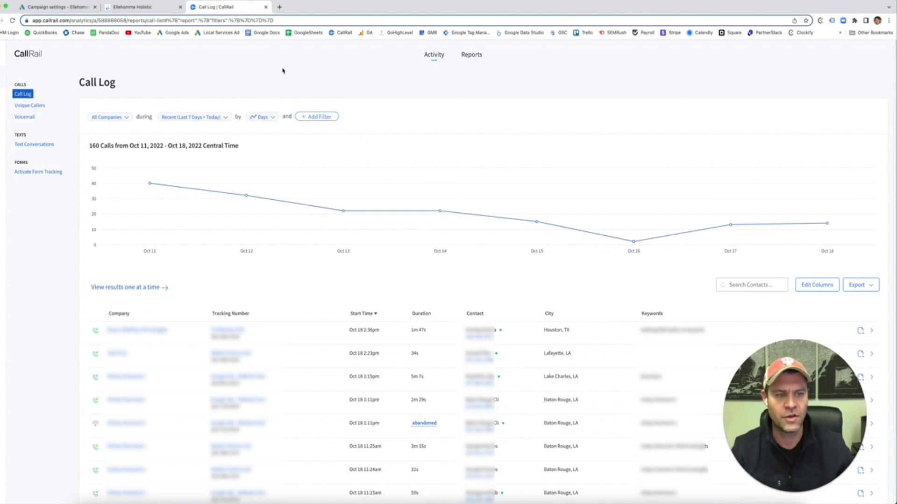